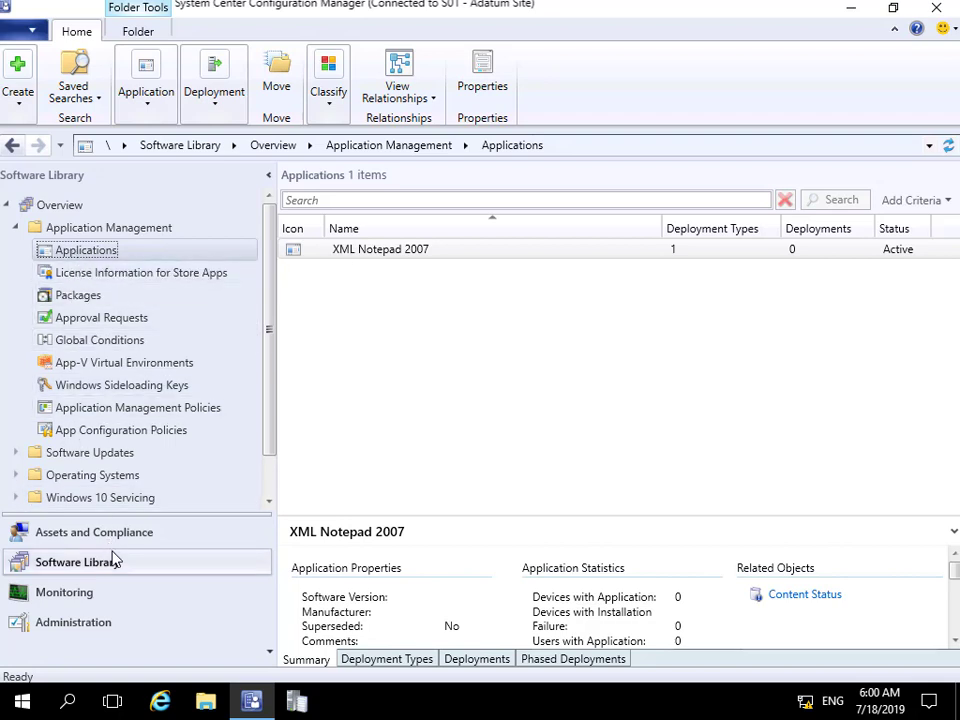
- Start a new application from the Windows Installer file \\lon-cfg\Software\MSI_Files\ExcelViewer\xlview.msi and continue to its general information
right_click(92, 252)
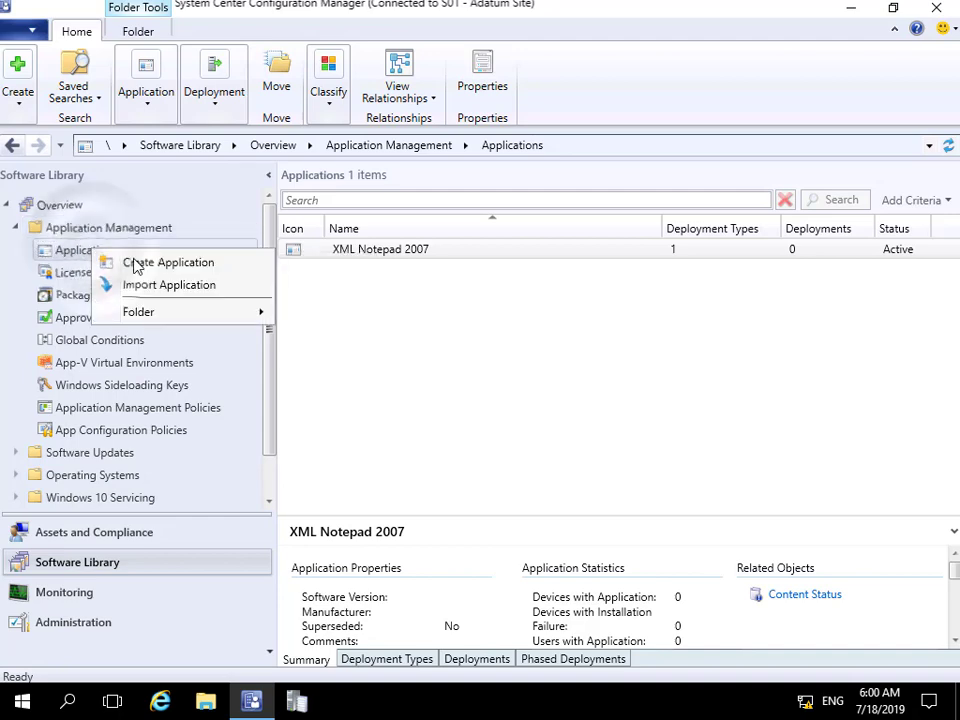
click(146, 264)
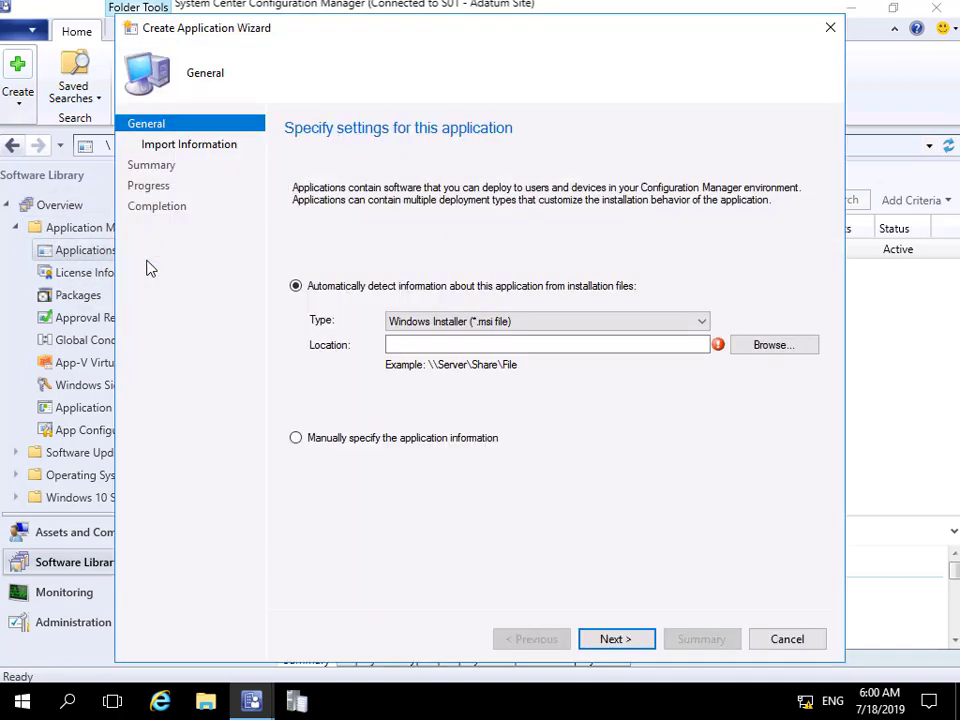
click(410, 345)
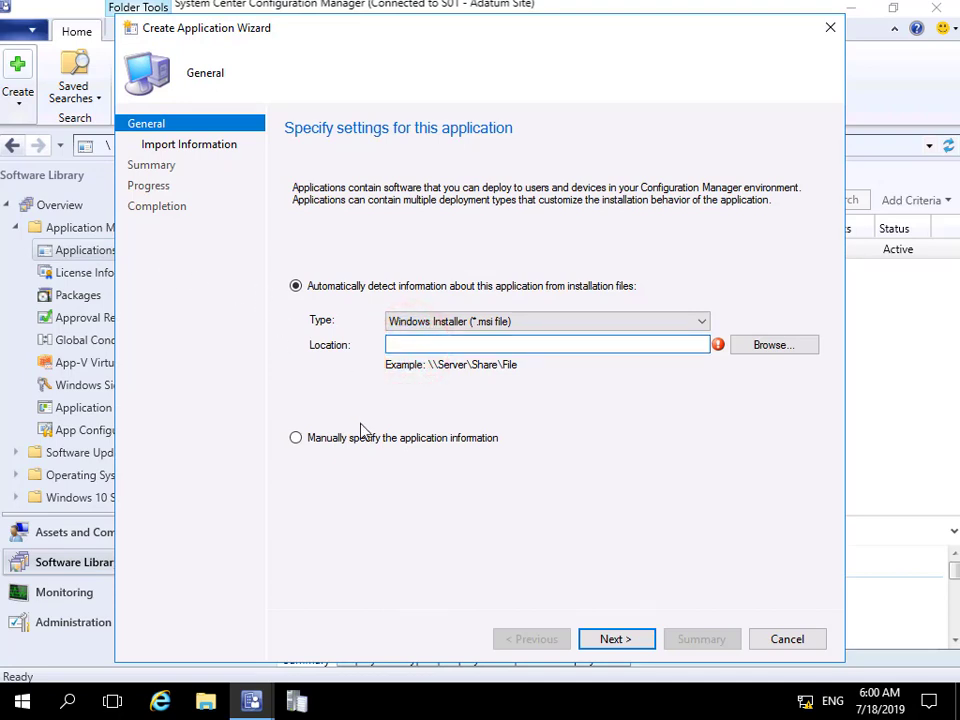
text(\\lon-cfg\Software\MSI_Files\ExcelViewer\xlview.msi)
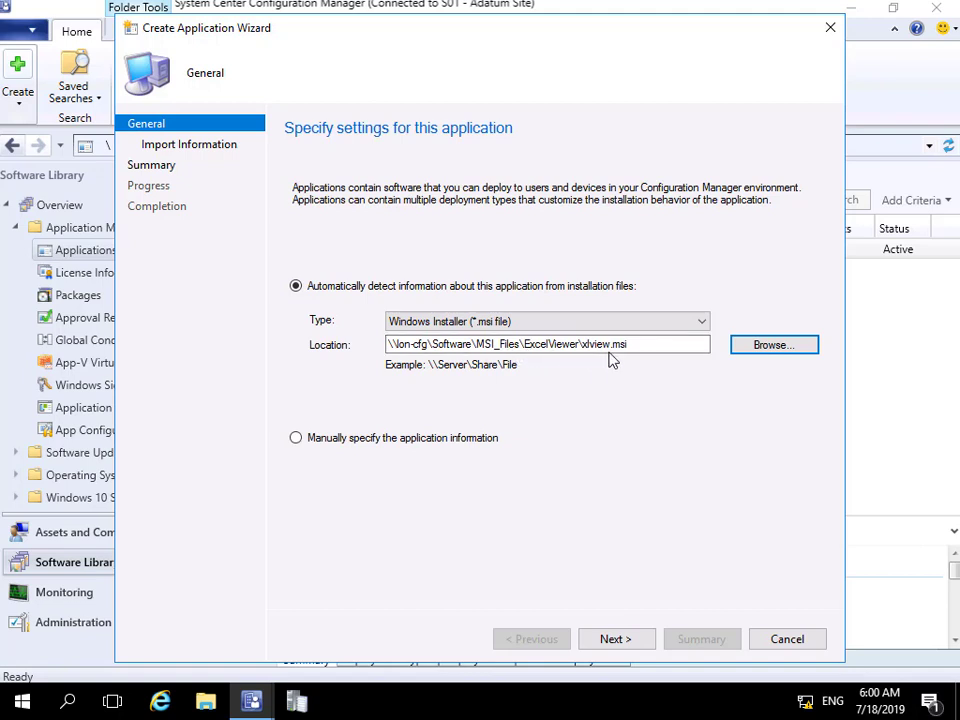
click(615, 639)
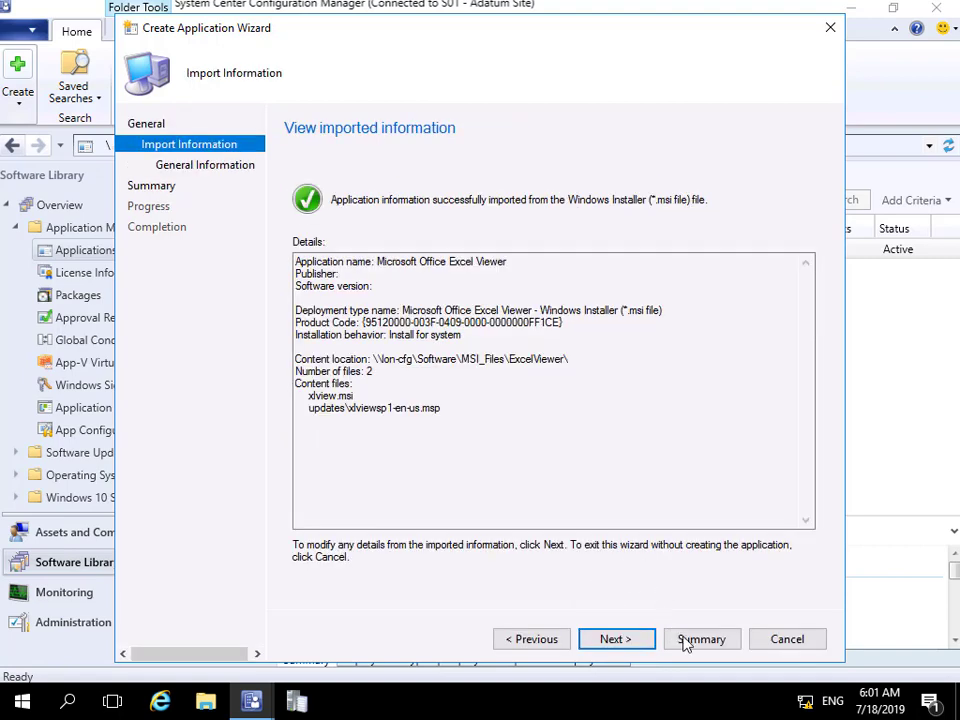
click(632, 639)
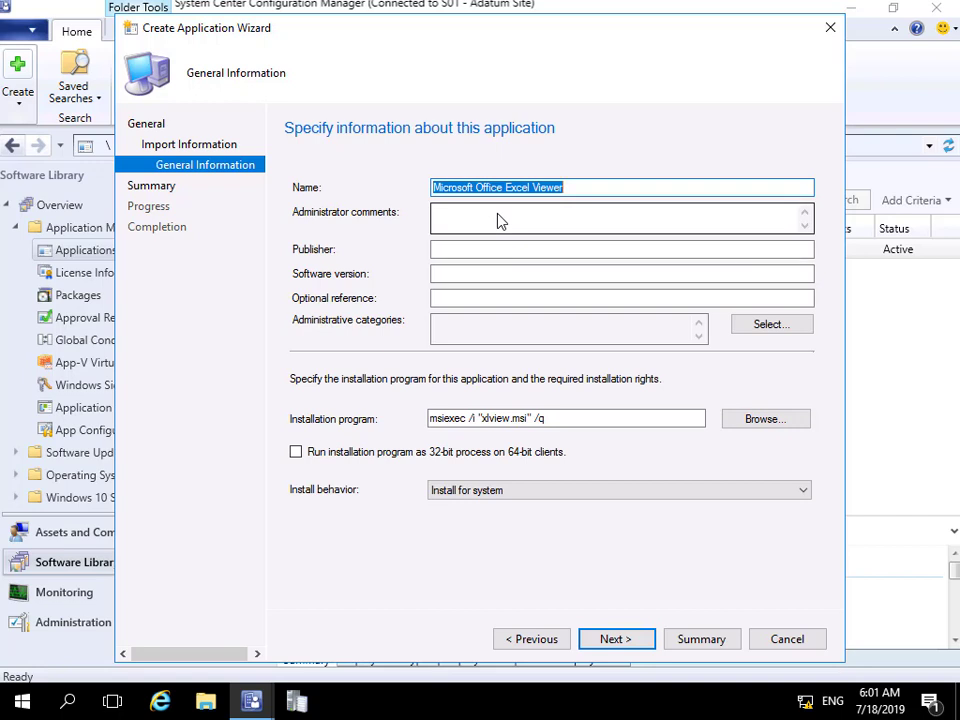
- Set the application's publisher to Microsoft and its software version to 12.0.4518.1069
click(490, 252)
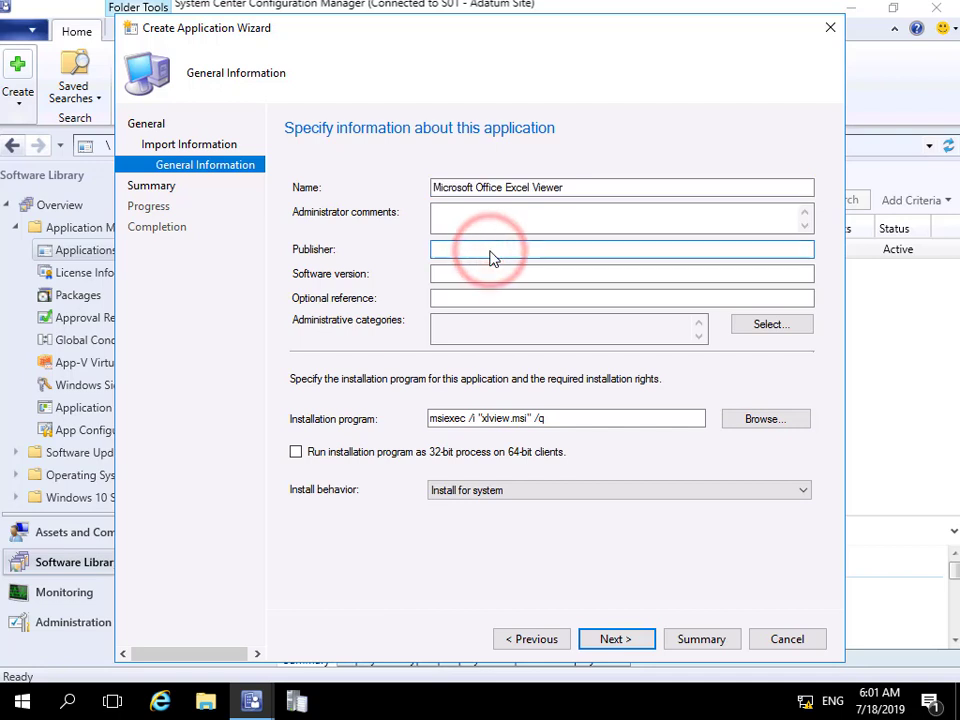
text(Microsoft)
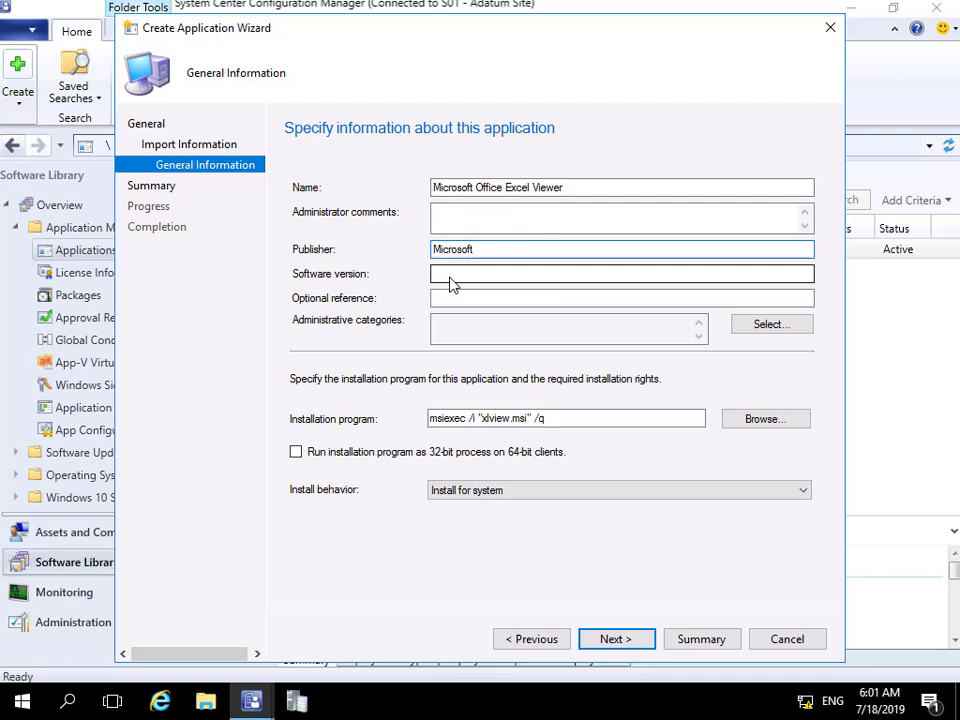
click(450, 285)
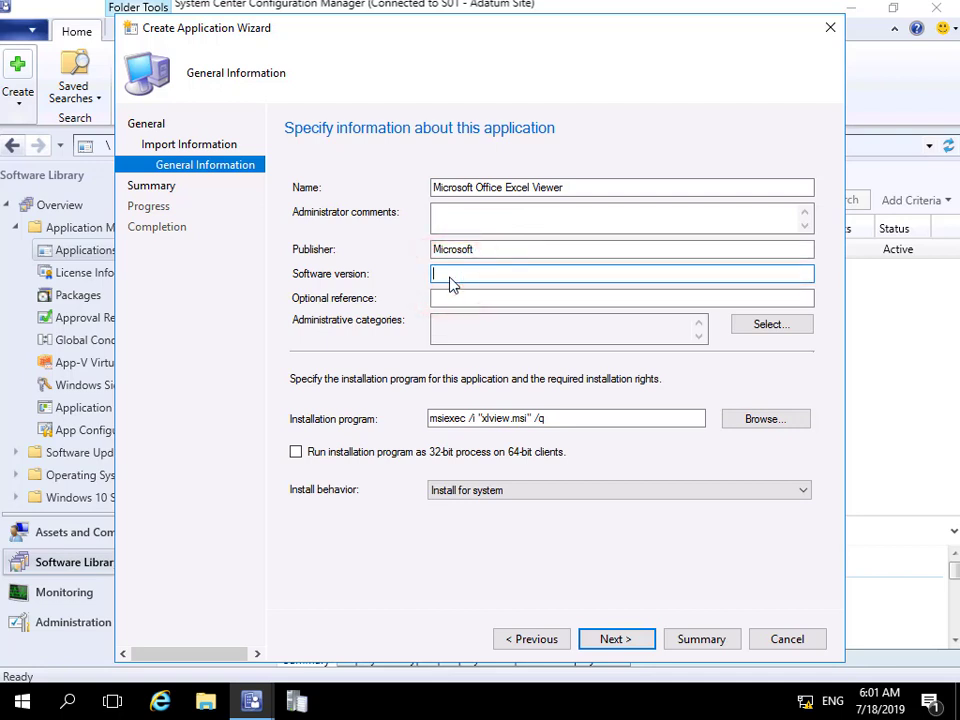
text(12.0.4518.1069)
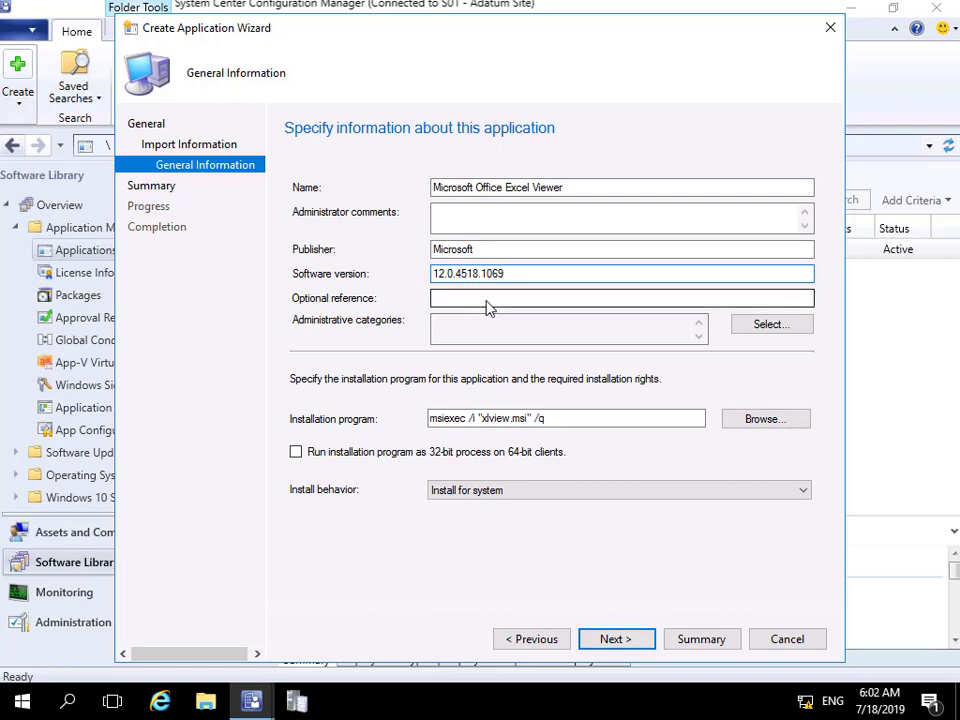
- Create an administrative category named Viewer and assign it to the application
click(767, 328)
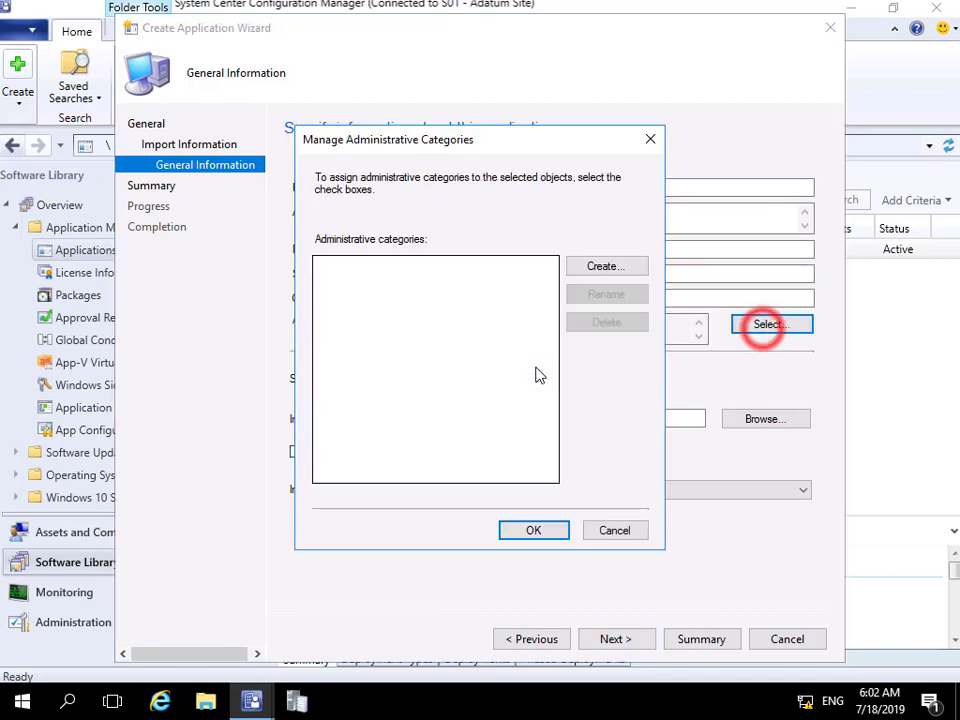
click(605, 270)
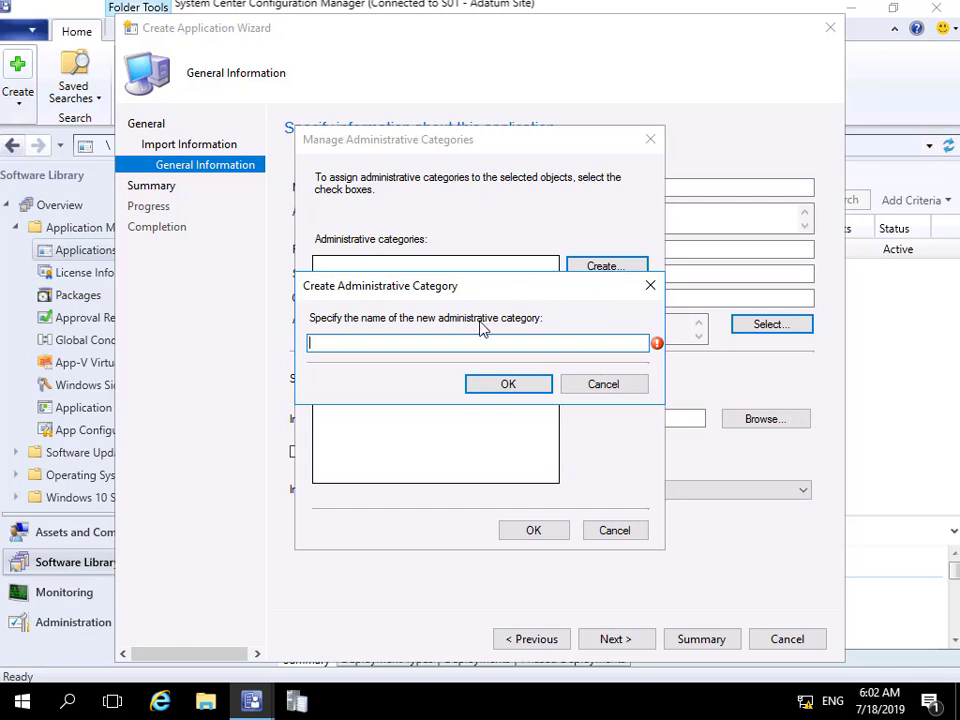
text(Viewer)
click(497, 385)
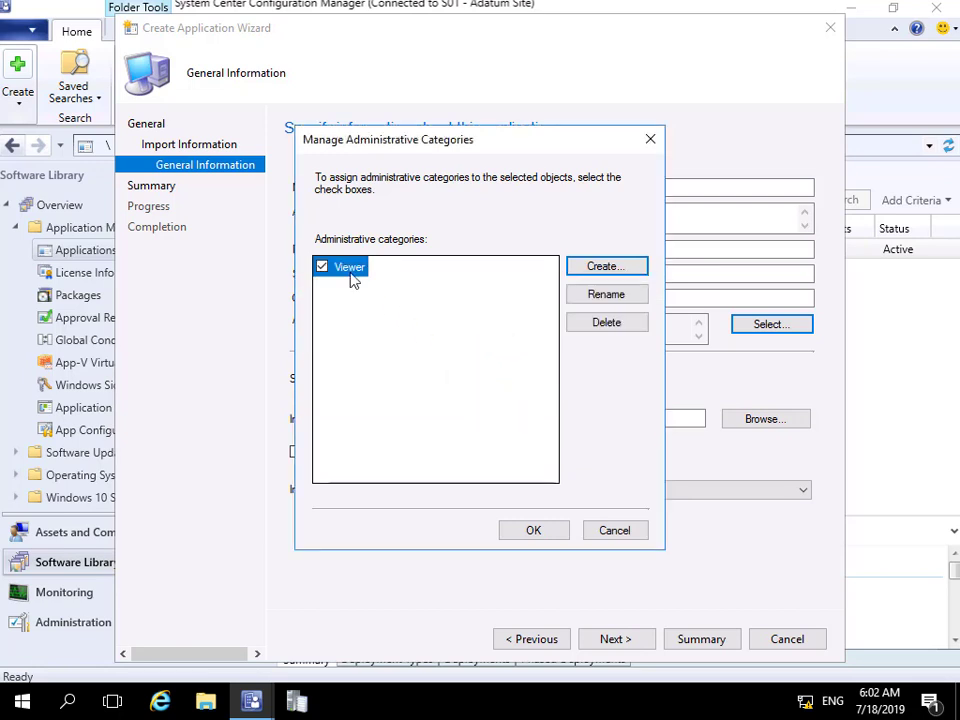
click(536, 530)
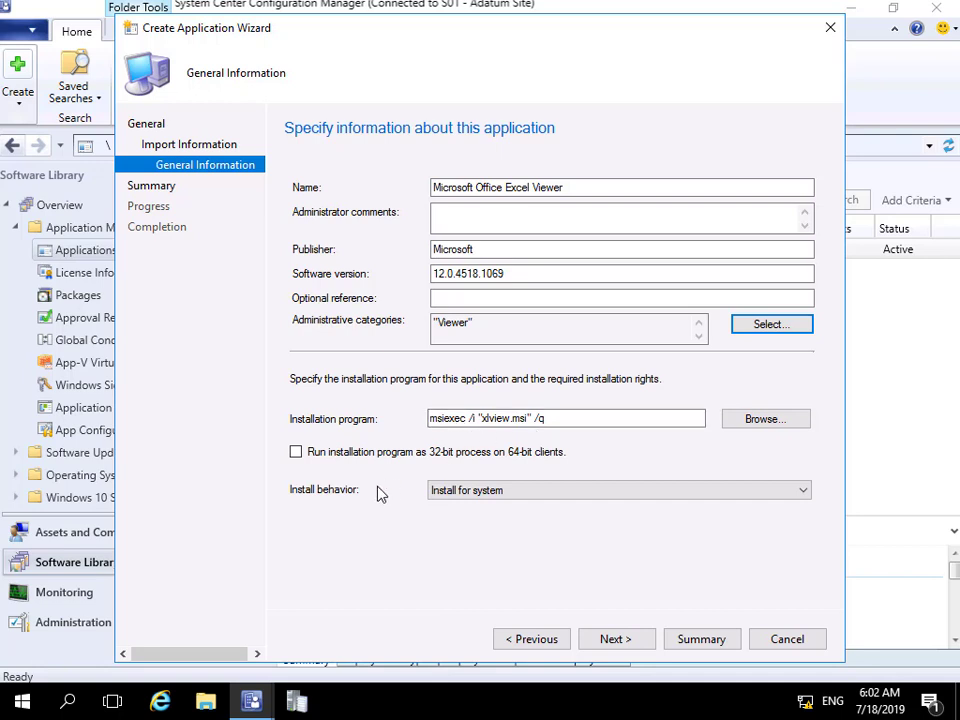
- Choose Install for system as the install behavior and complete the creation of the application
click(452, 493)
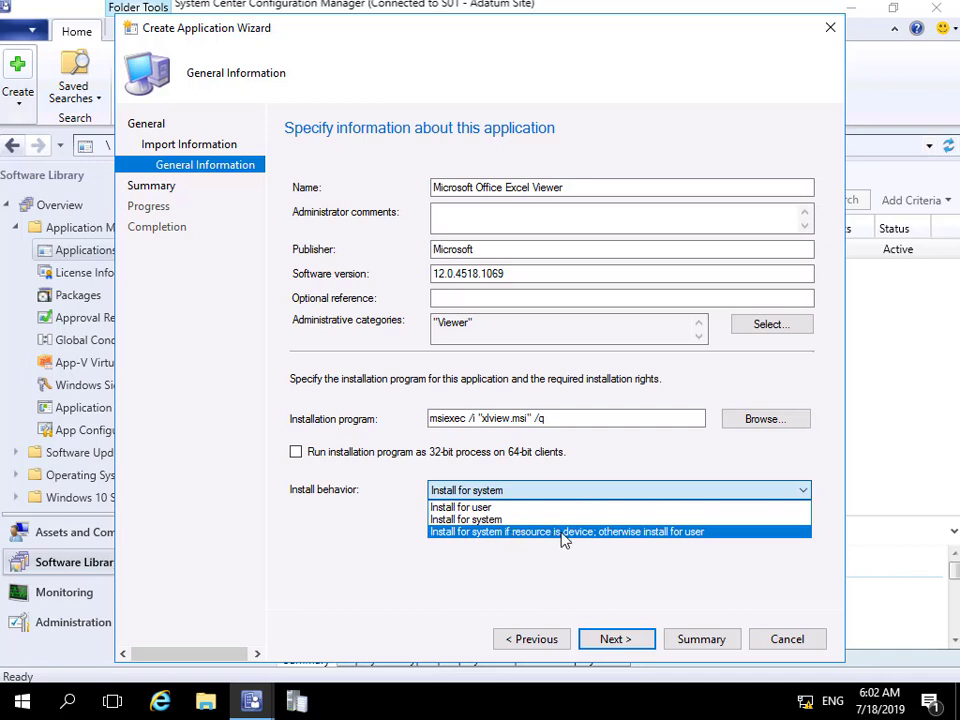
click(499, 519)
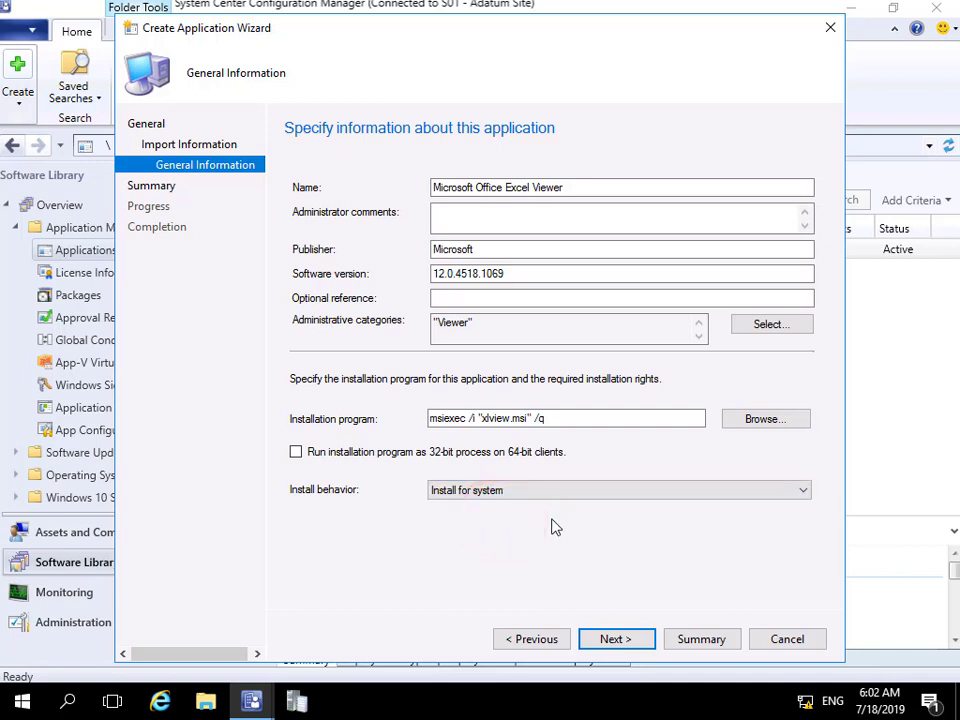
click(615, 639)
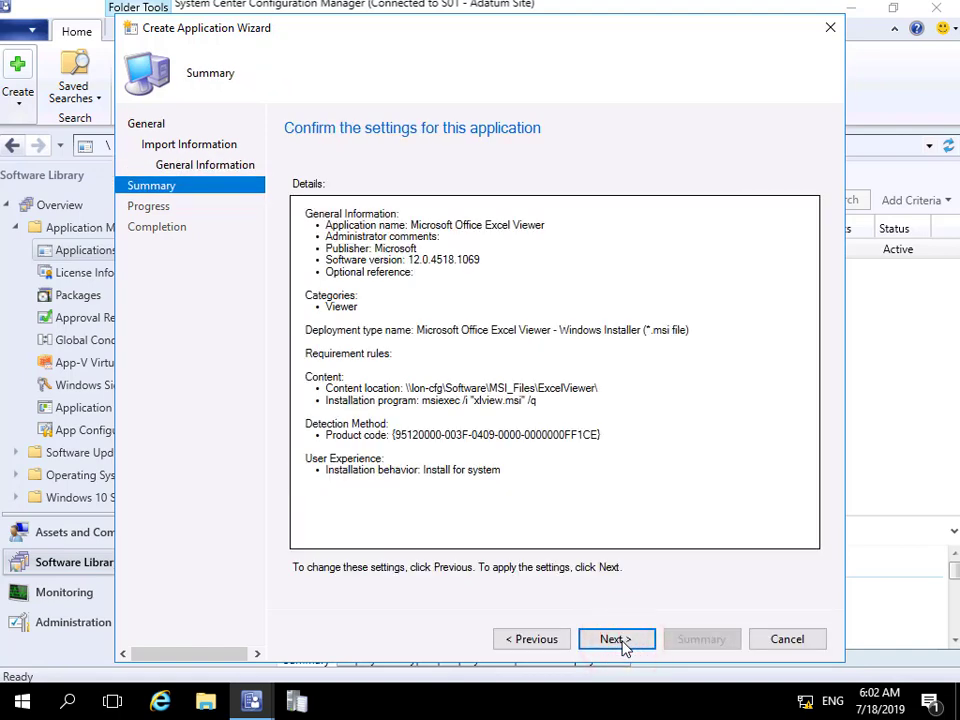
click(618, 640)
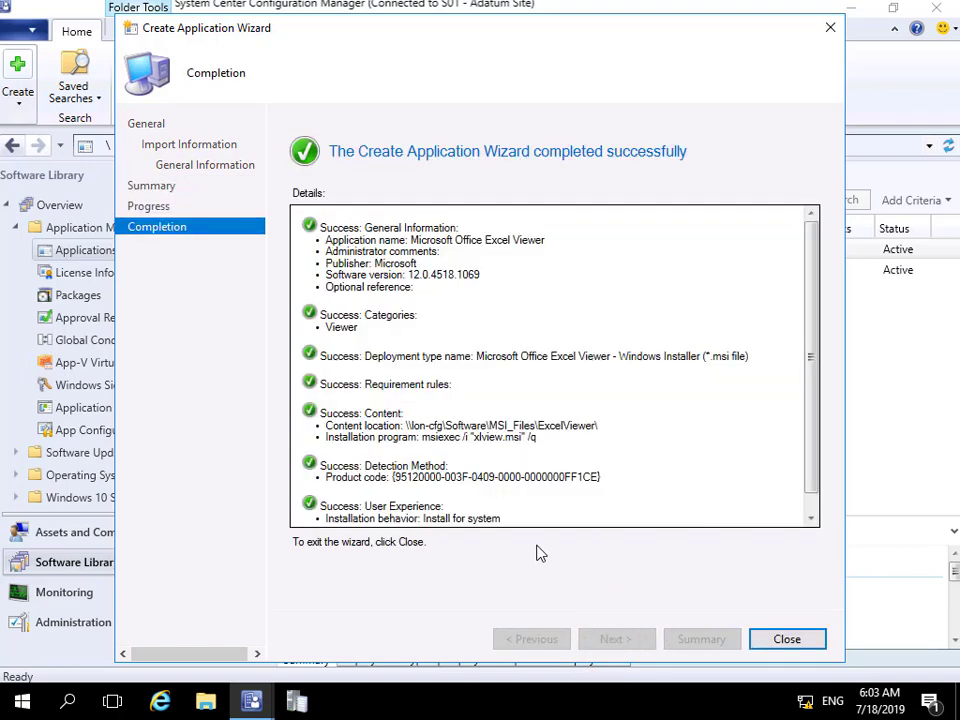
click(768, 639)
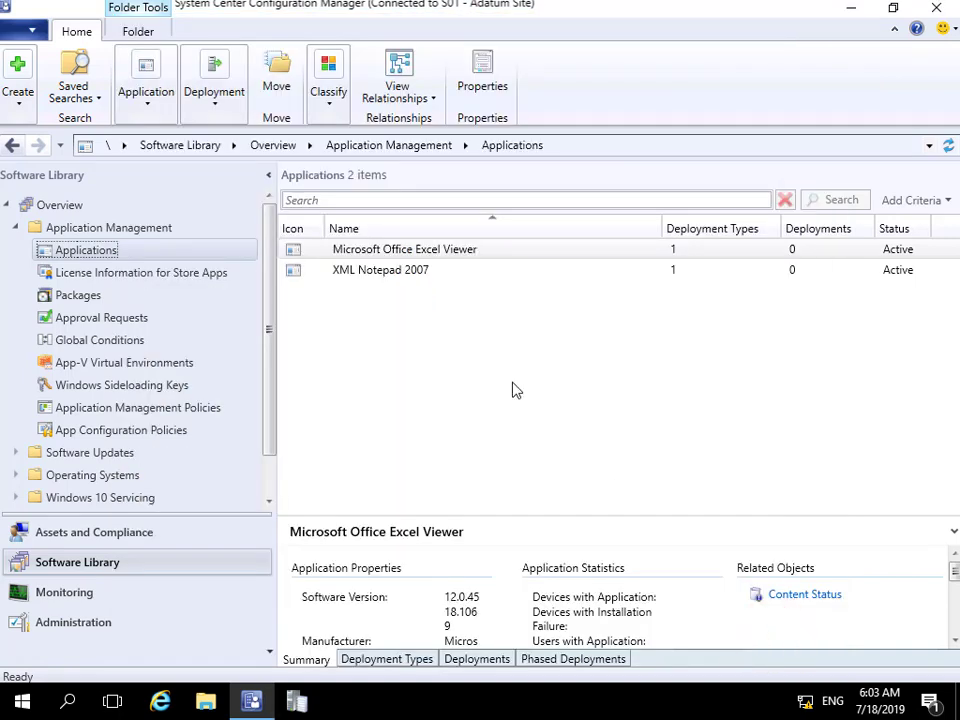
- In the Application Catalog properties of Microsoft Office Excel Viewer, create and assign the user category Viewers and enter the keyword Viwer
right_click(456, 258)
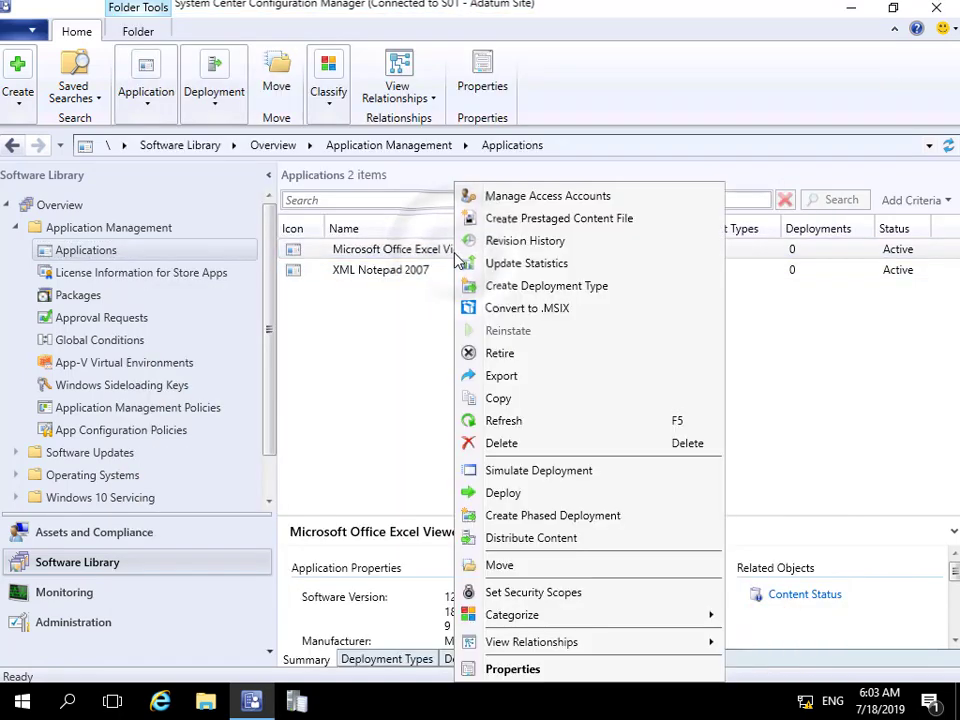
click(548, 669)
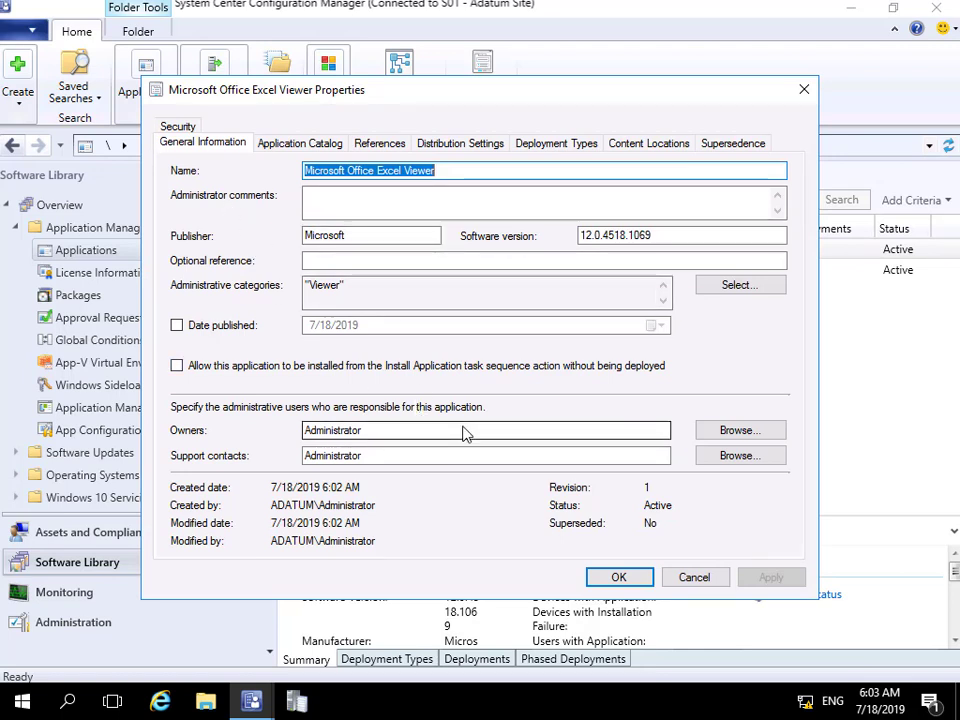
click(310, 145)
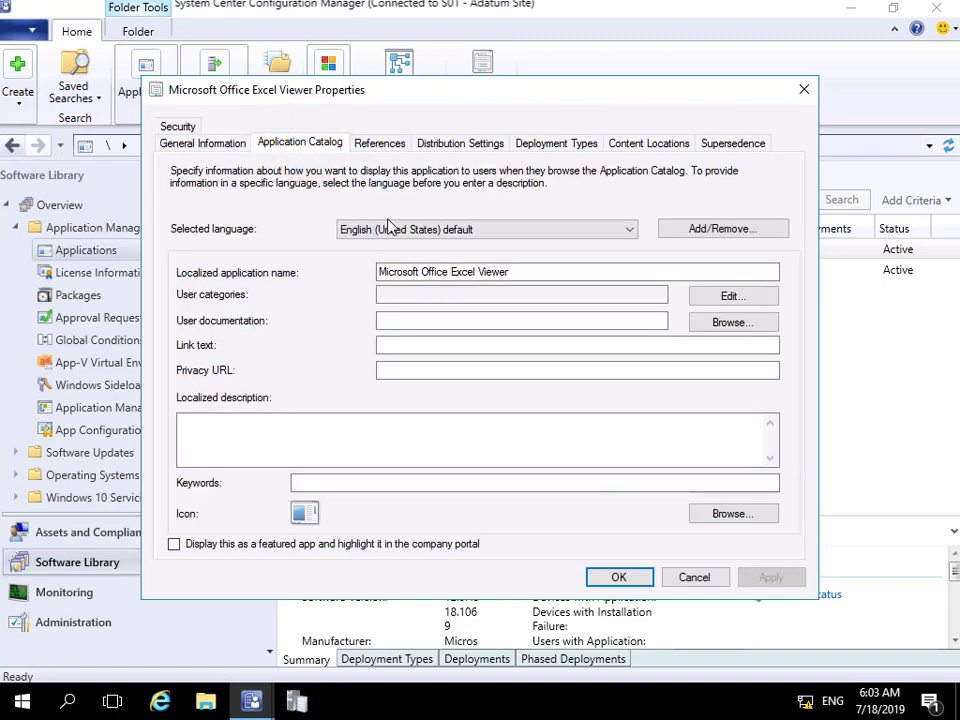
click(729, 300)
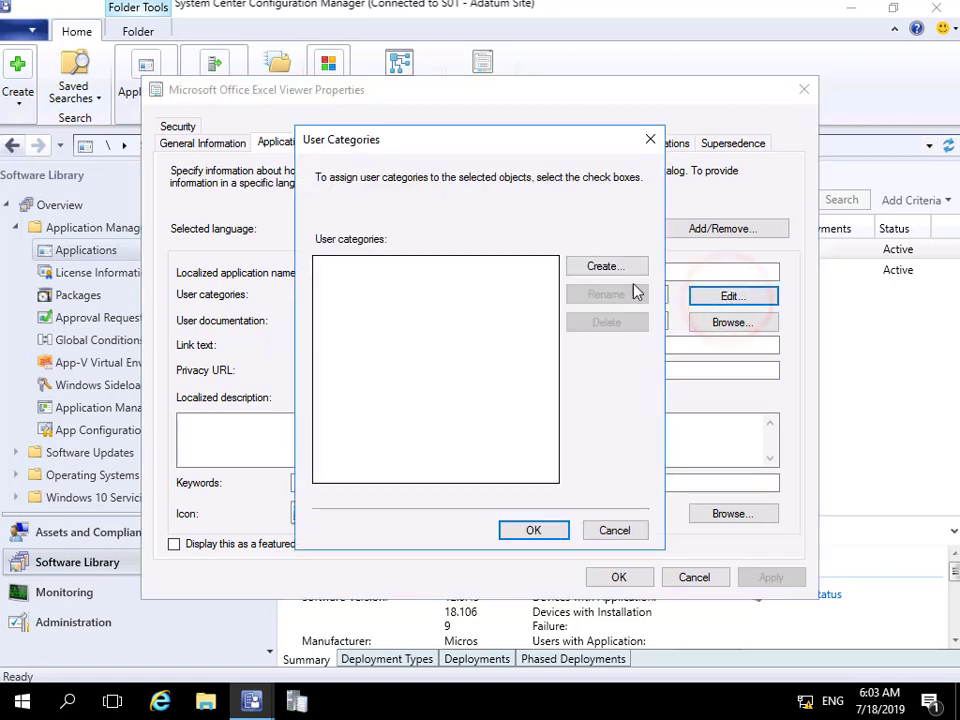
click(606, 267)
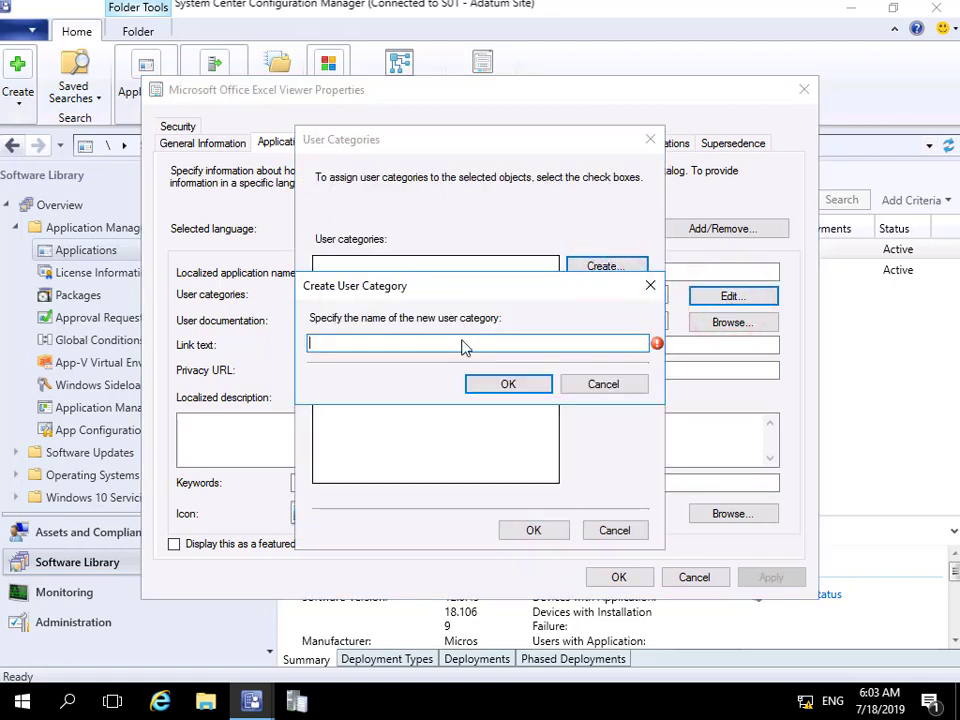
text(Viewers)
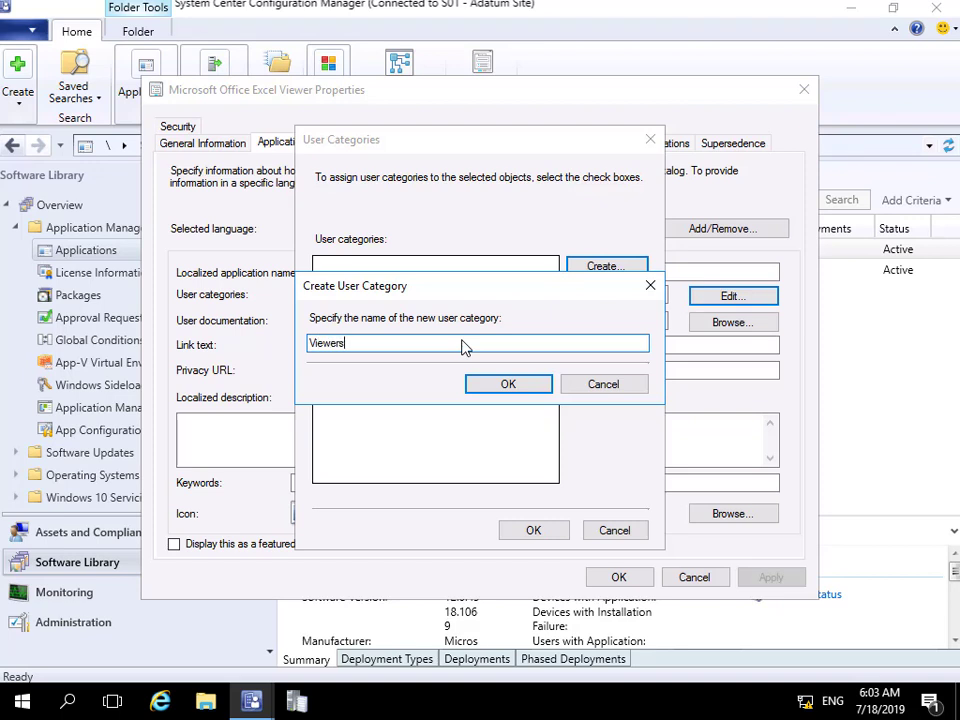
click(505, 383)
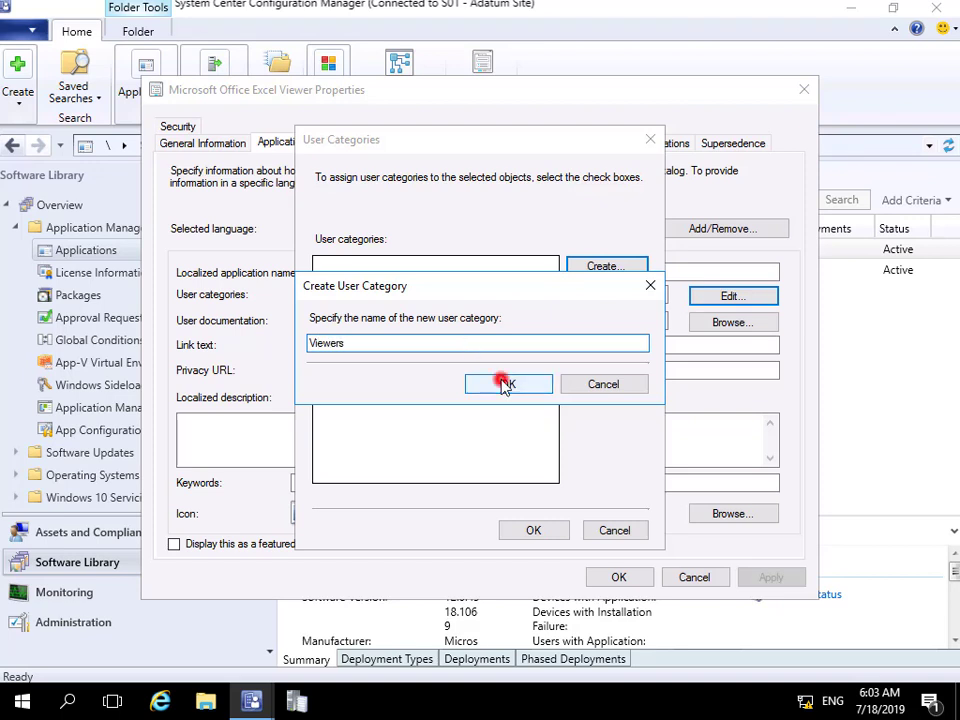
click(535, 529)
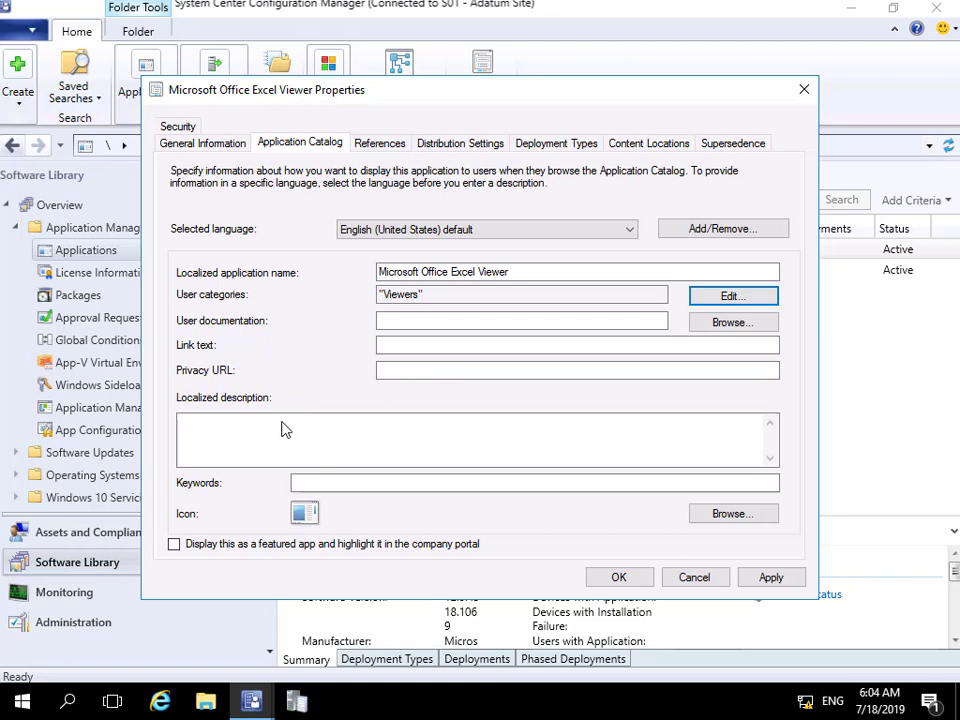
click(321, 484)
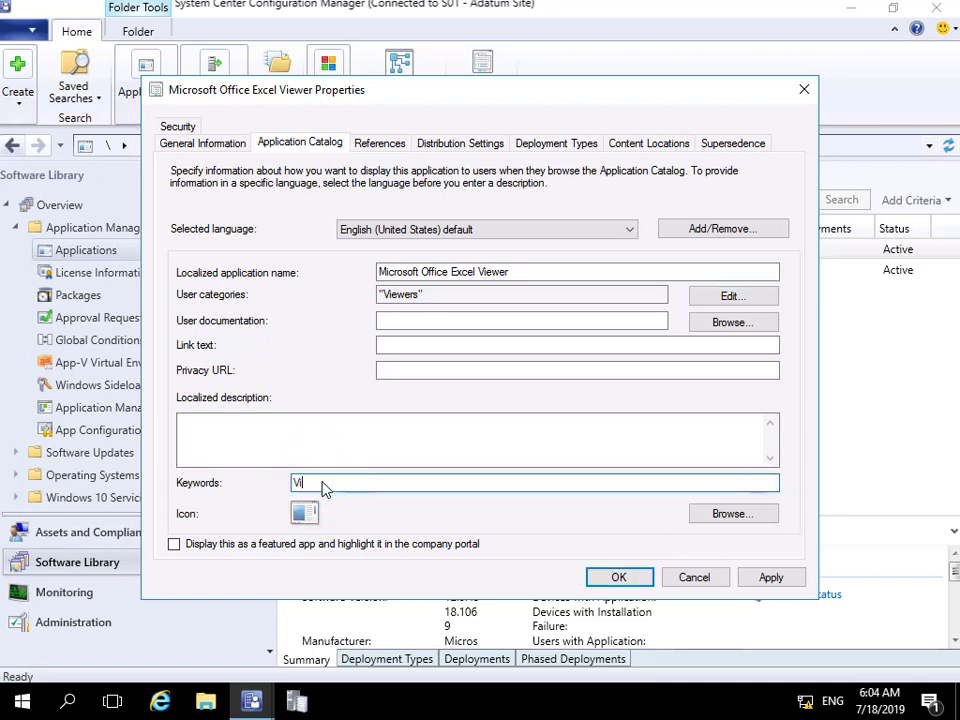
text(Viwer)
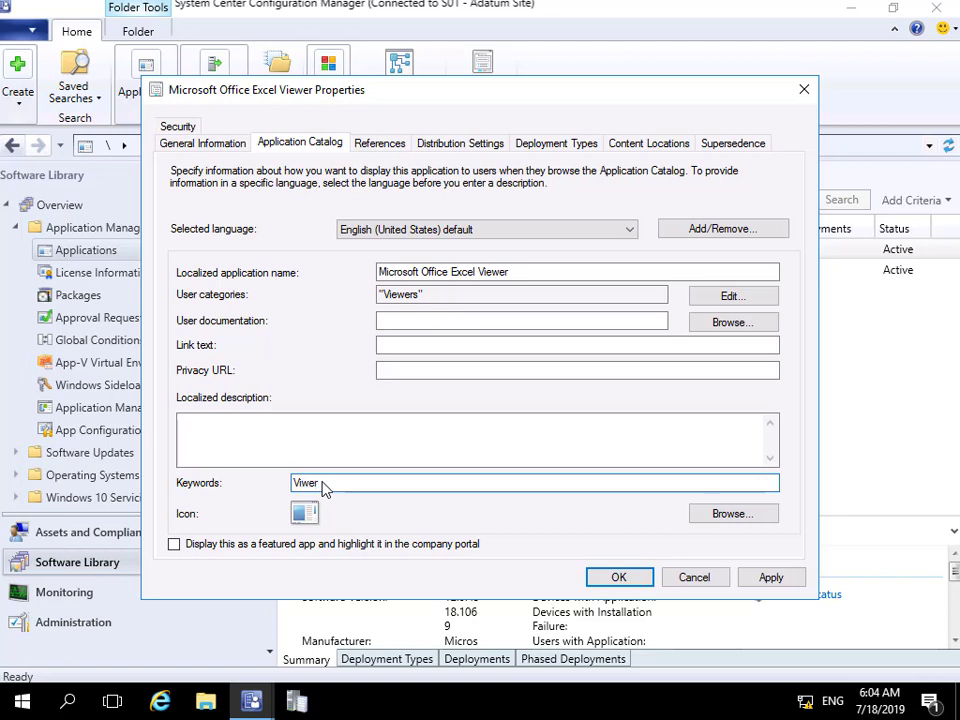
- Load the icon library imageres.dll from C:\Windows\System32 as the source for the application's catalog icon
click(720, 515)
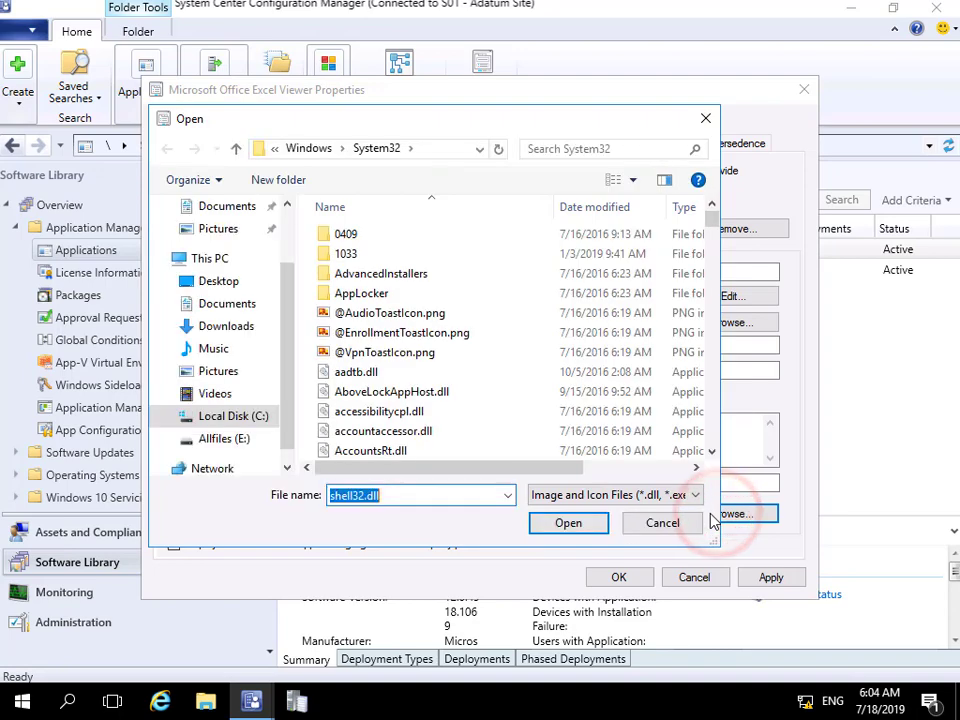
click(226, 416)
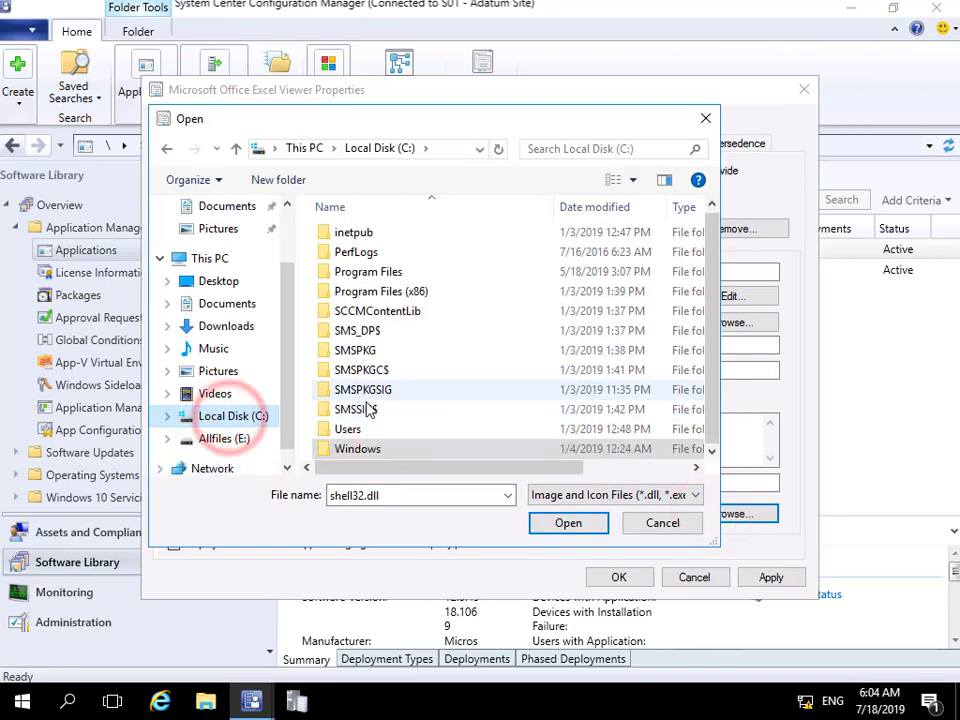
double_click(371, 448)
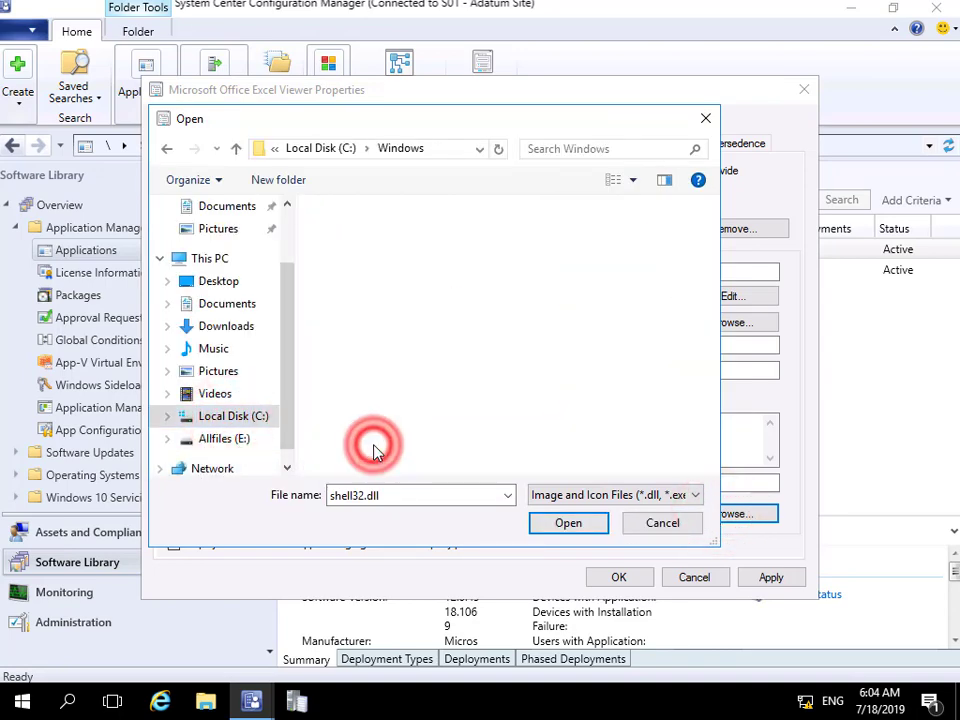
scroll(385, 443, down, 20)
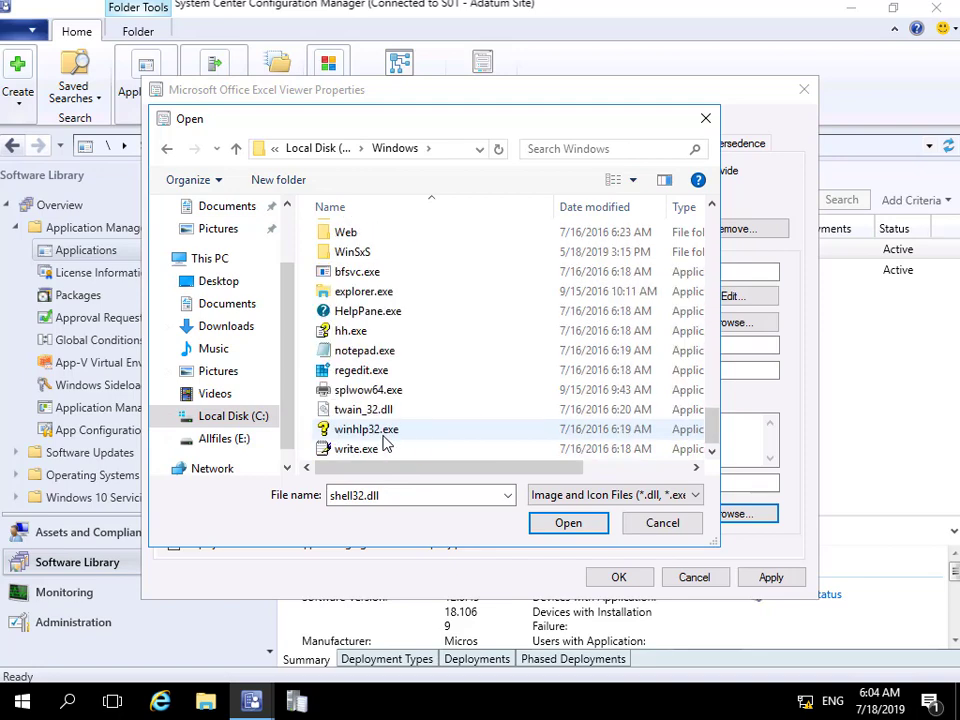
scroll(385, 441, up, 3)
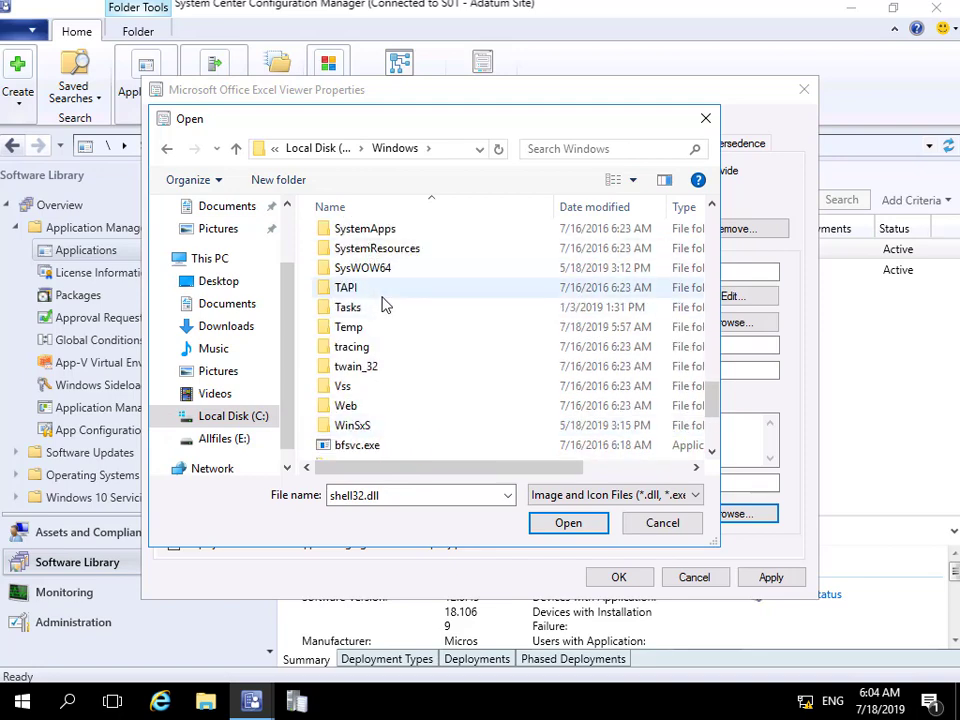
scroll(405, 333, up, 2)
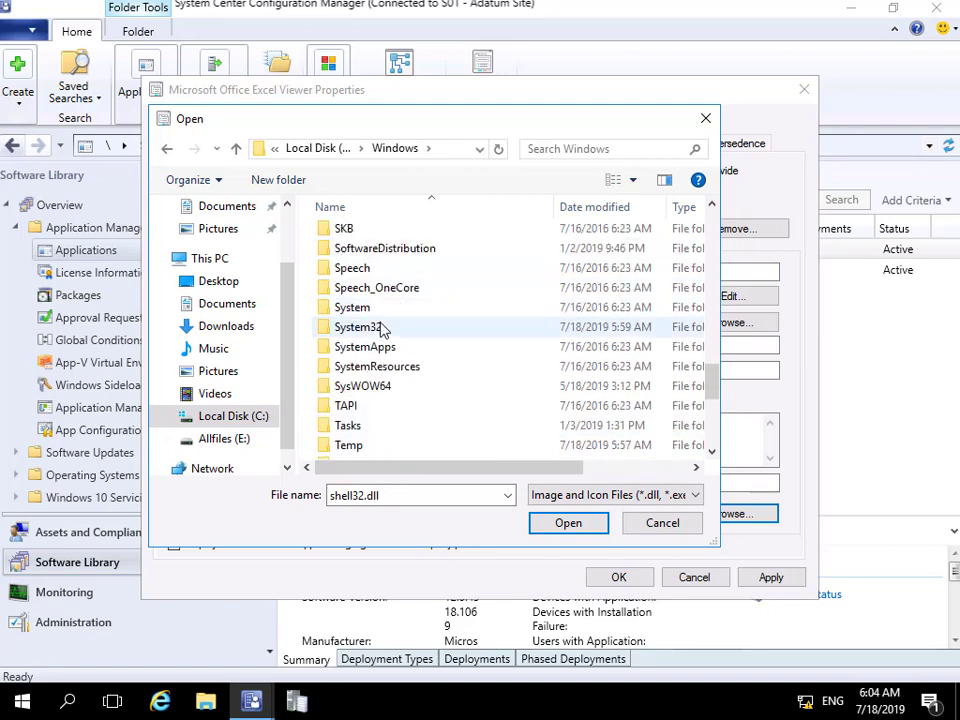
click(380, 328)
double_click(380, 328)
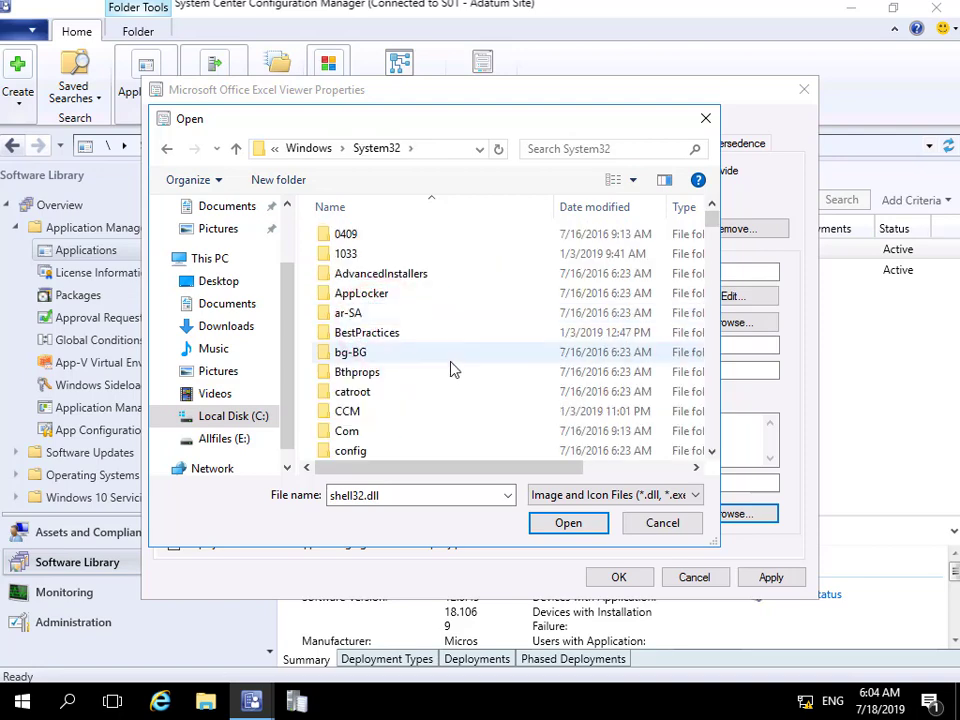
scroll(452, 368, down, 10)
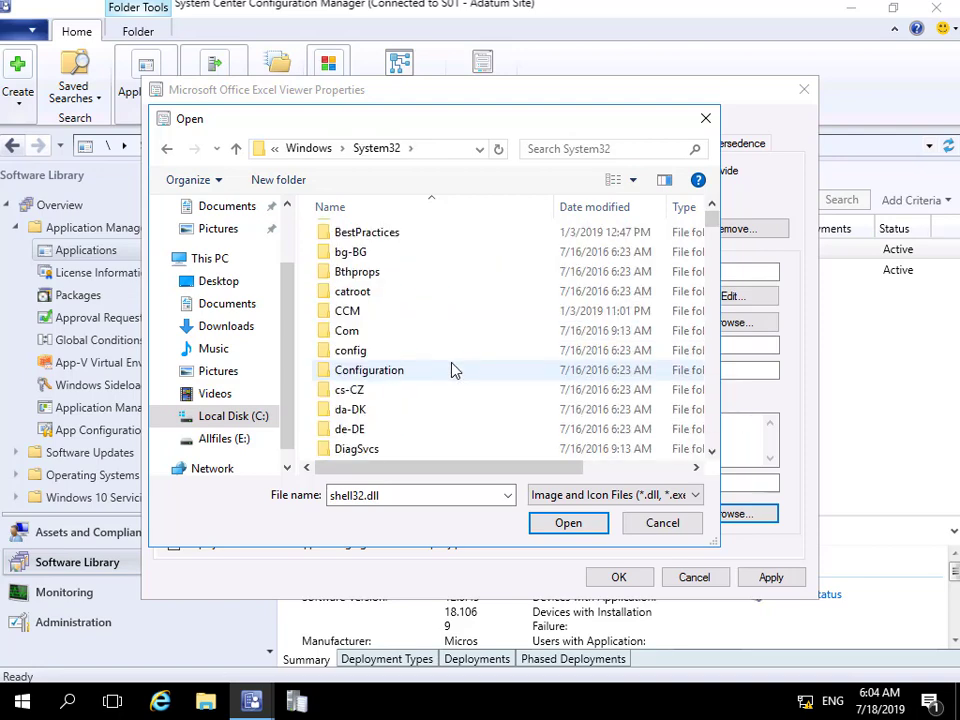
scroll(452, 370, down, 20)
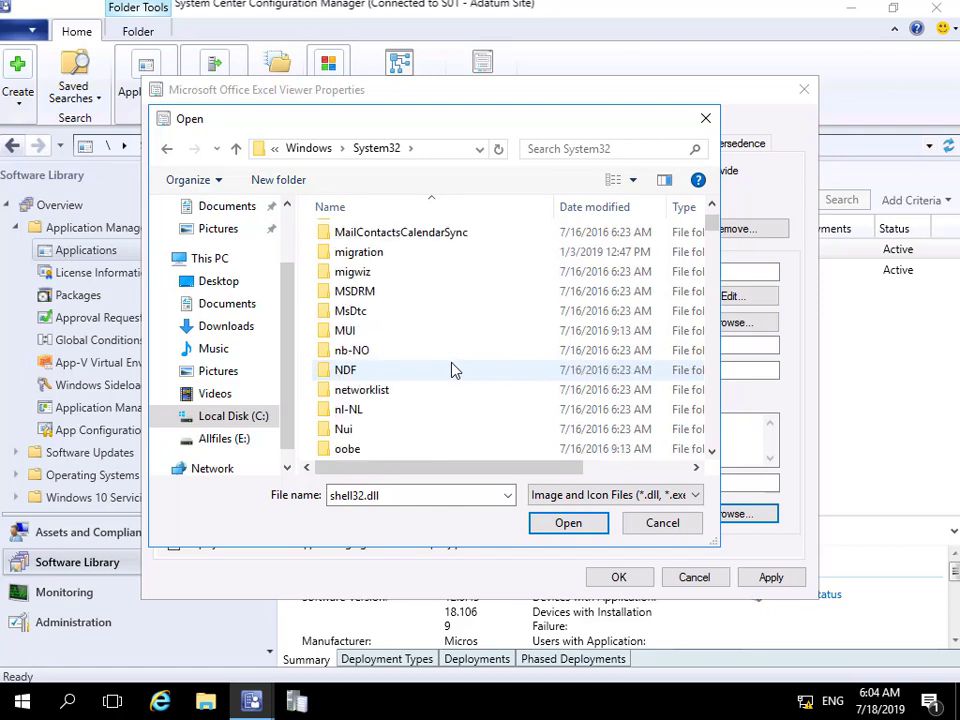
scroll(455, 373, down, 20)
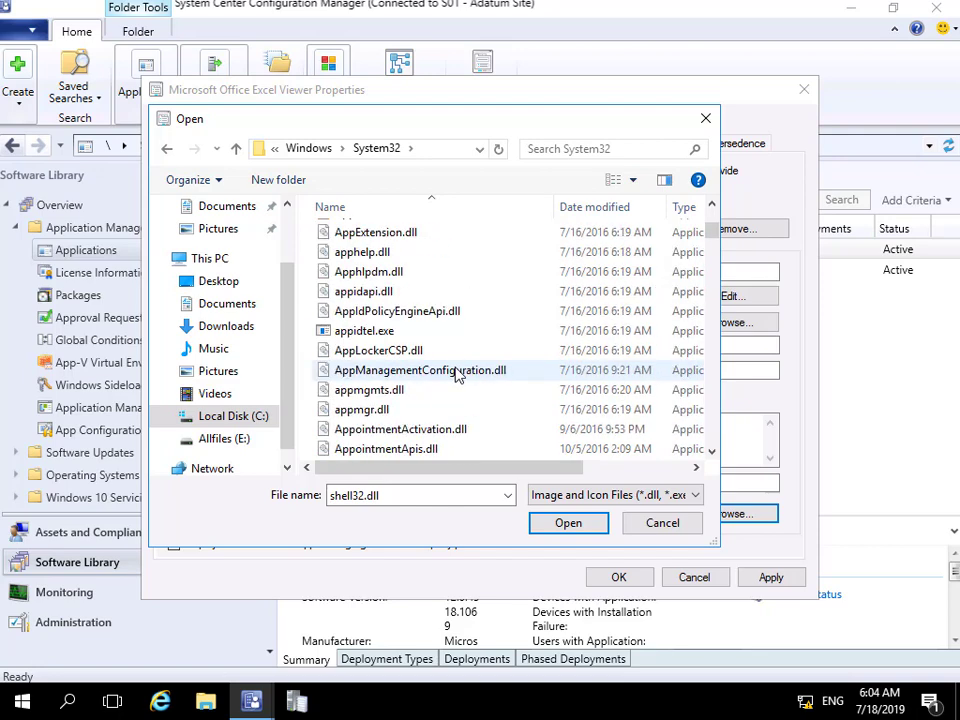
scroll(459, 376, down, 20)
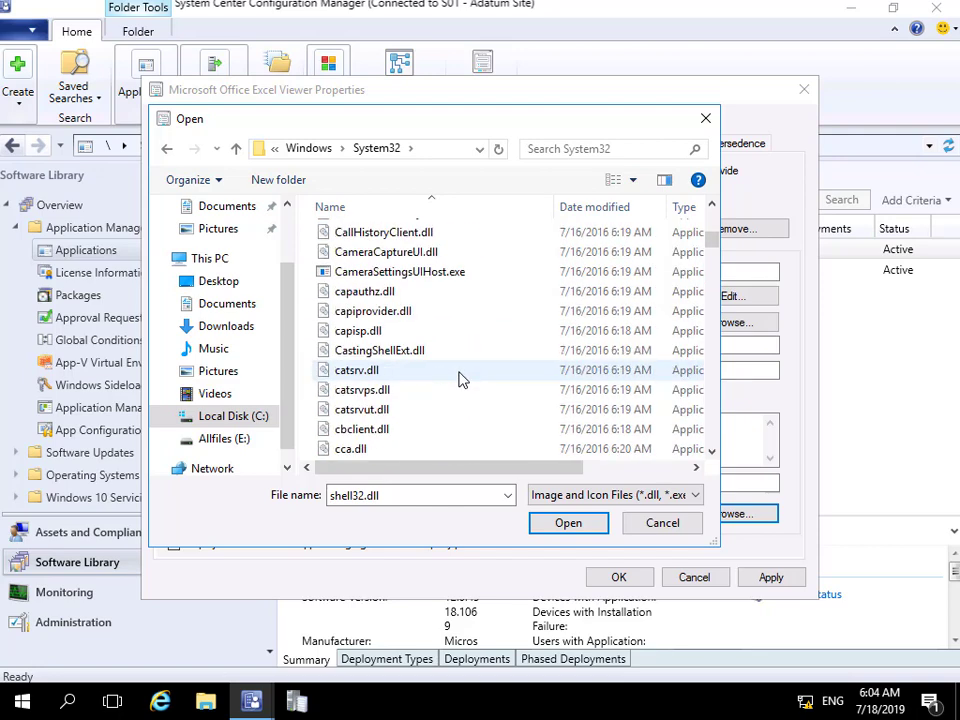
text(imageres)
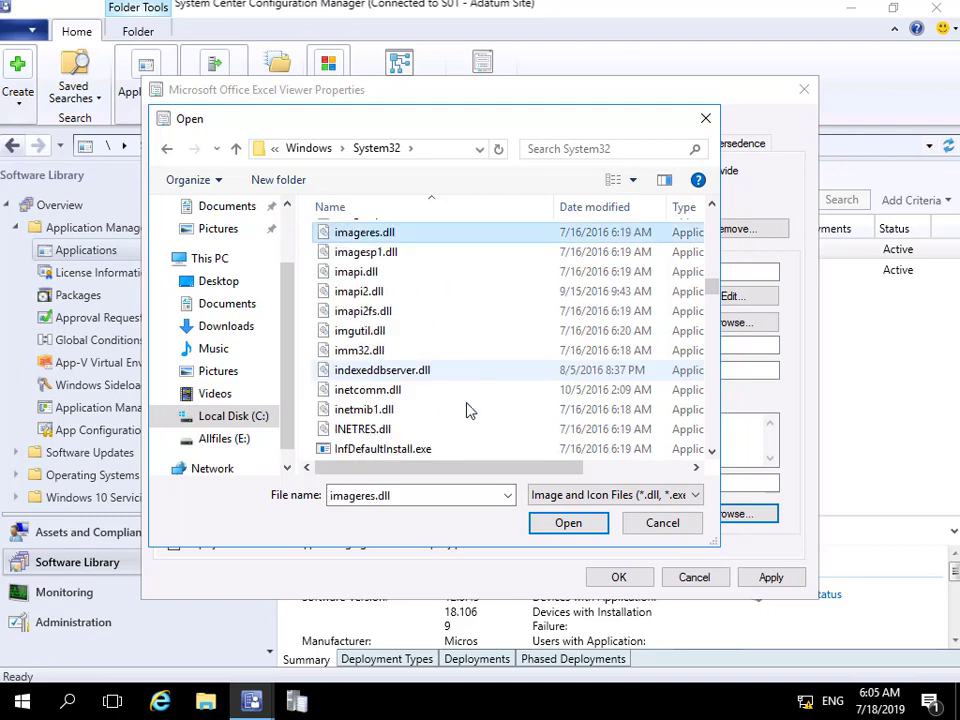
click(568, 523)
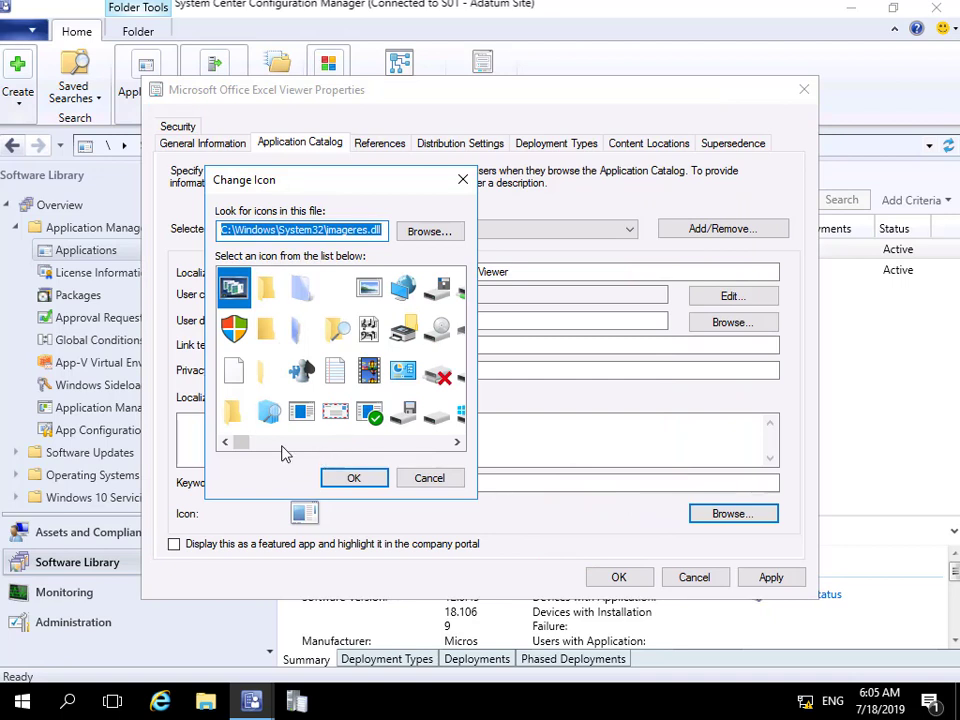
- Choose the icon of a clock with a green arrow and red X as the application's catalog icon
drag(242, 443, 399, 453)
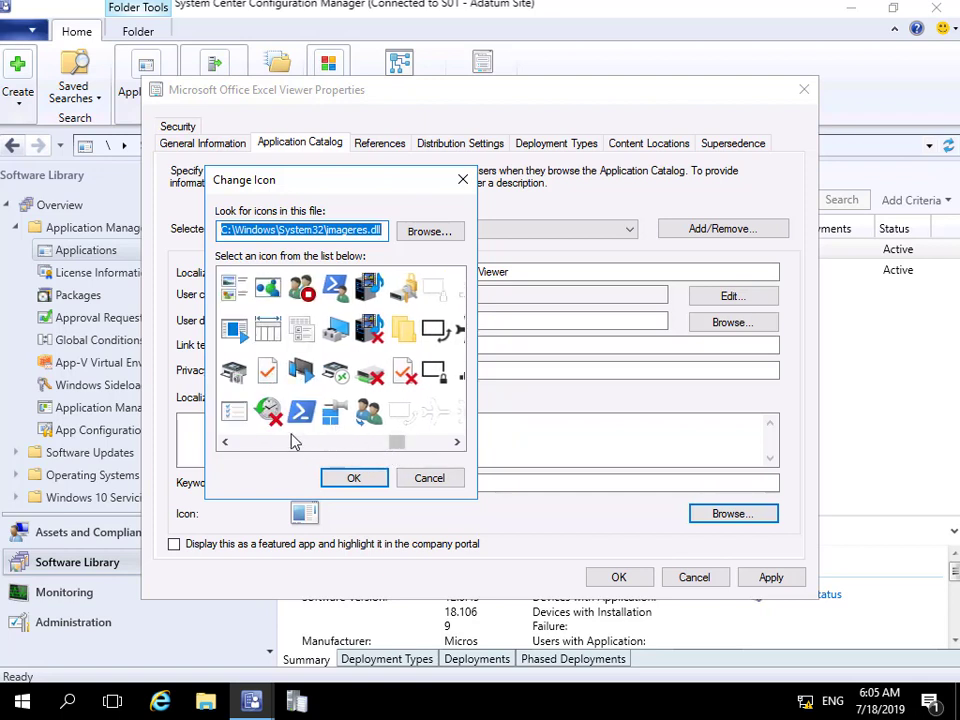
click(268, 411)
click(352, 476)
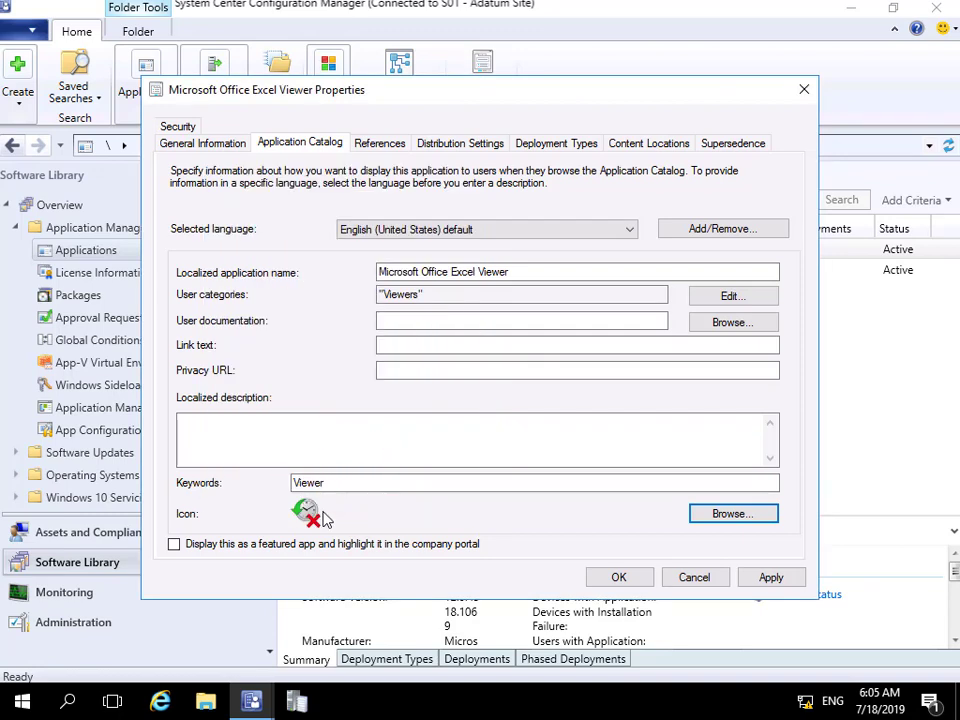
- Review the application's references and distribution settings, and open its Windows Installer (*.msi file) deployment type for editing
click(376, 146)
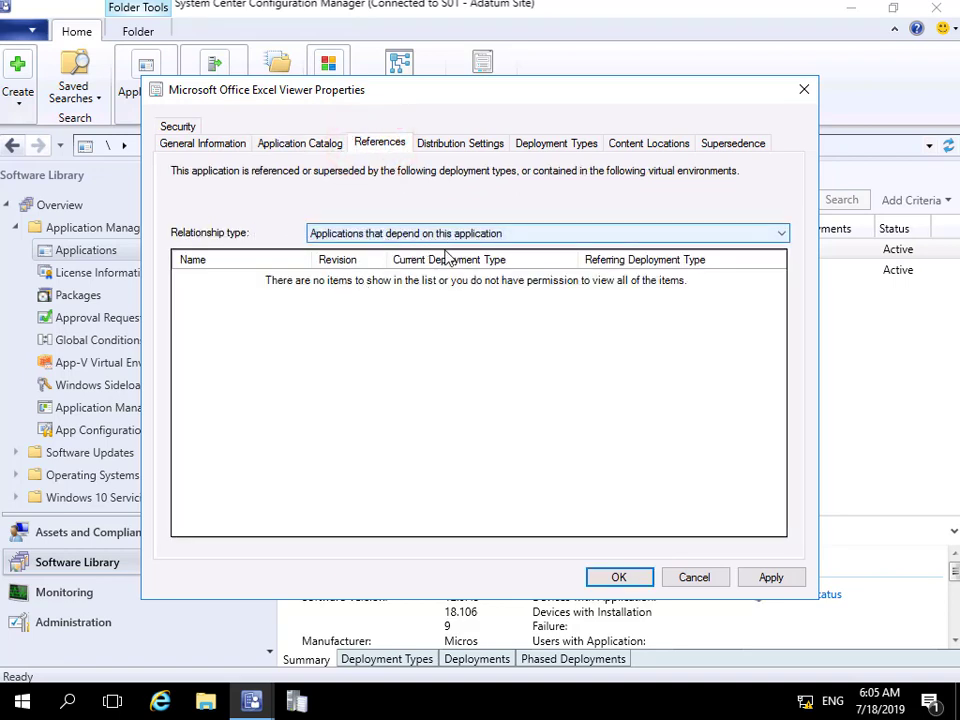
click(443, 143)
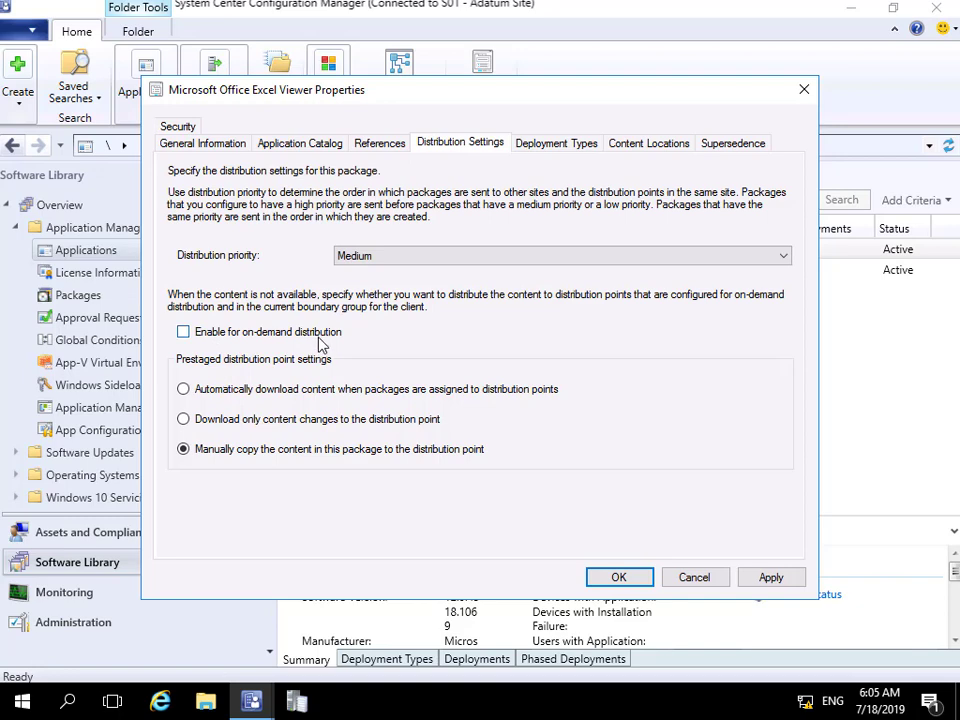
click(550, 143)
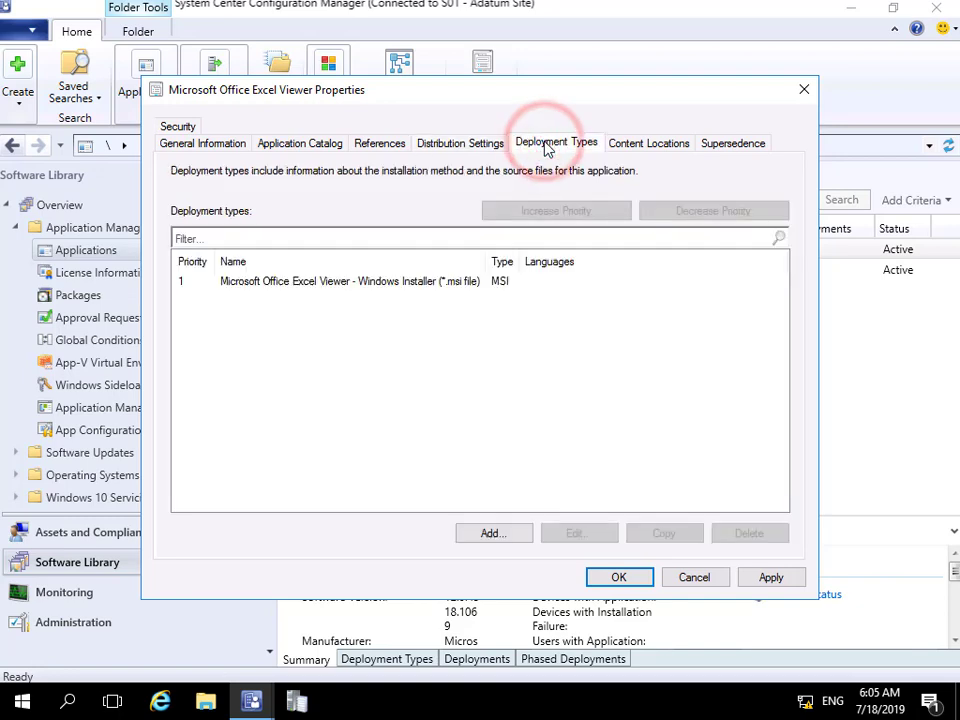
click(330, 288)
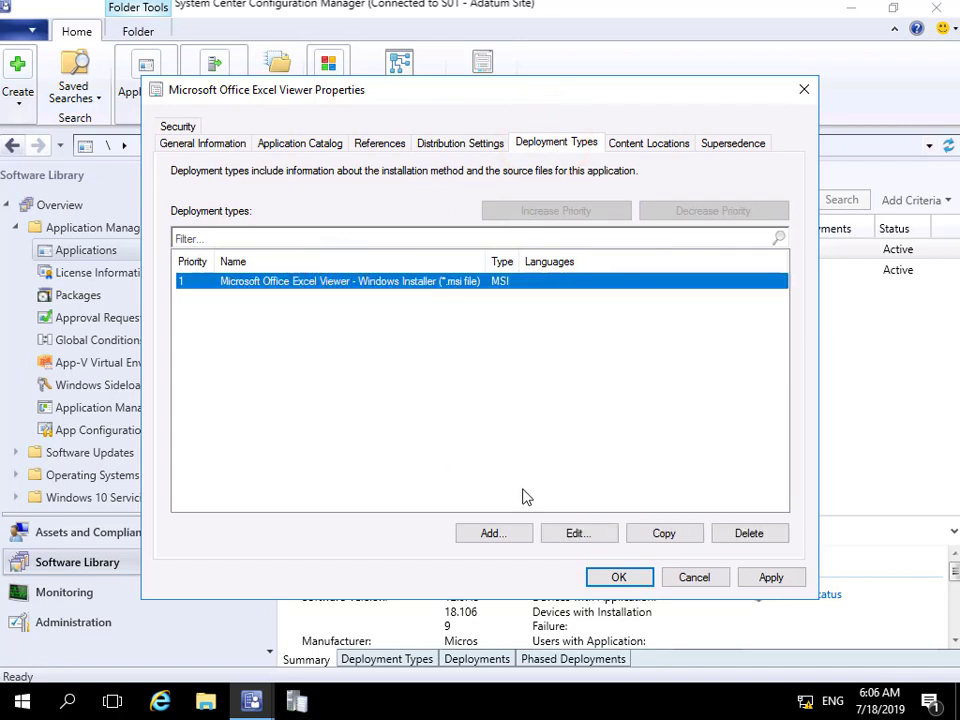
click(570, 535)
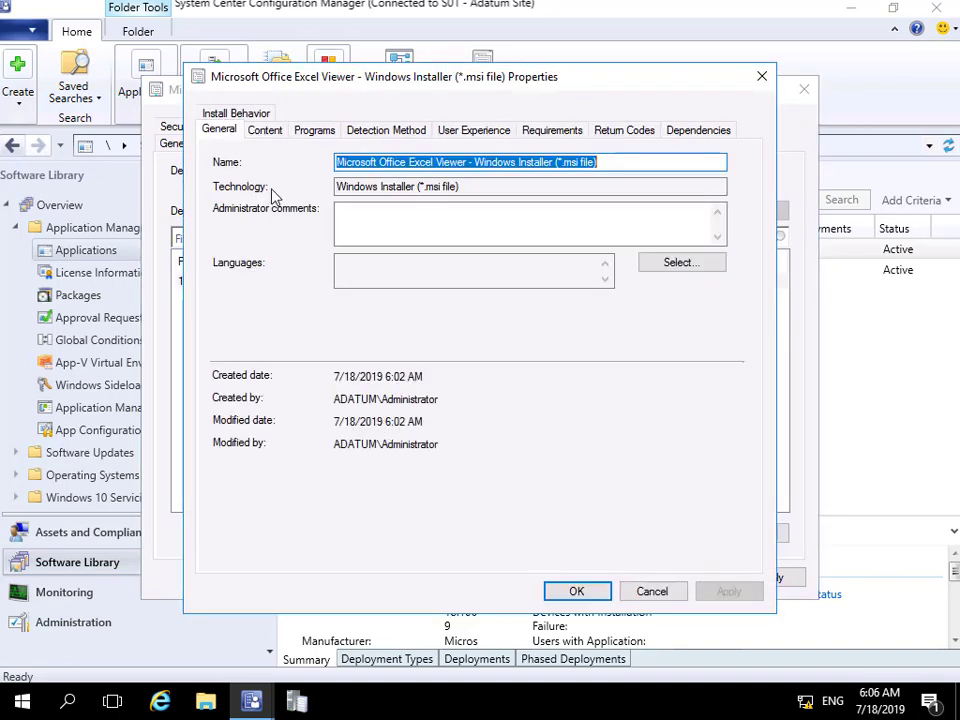
- Review the deployment type's content location, install and uninstall programs, and detection method
click(265, 130)
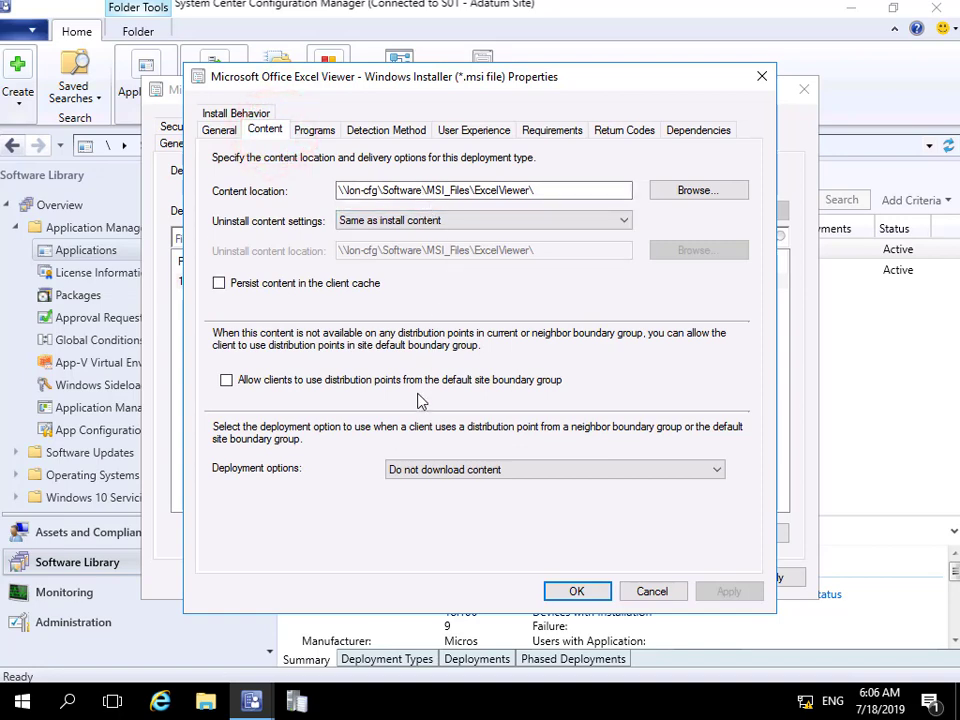
click(330, 130)
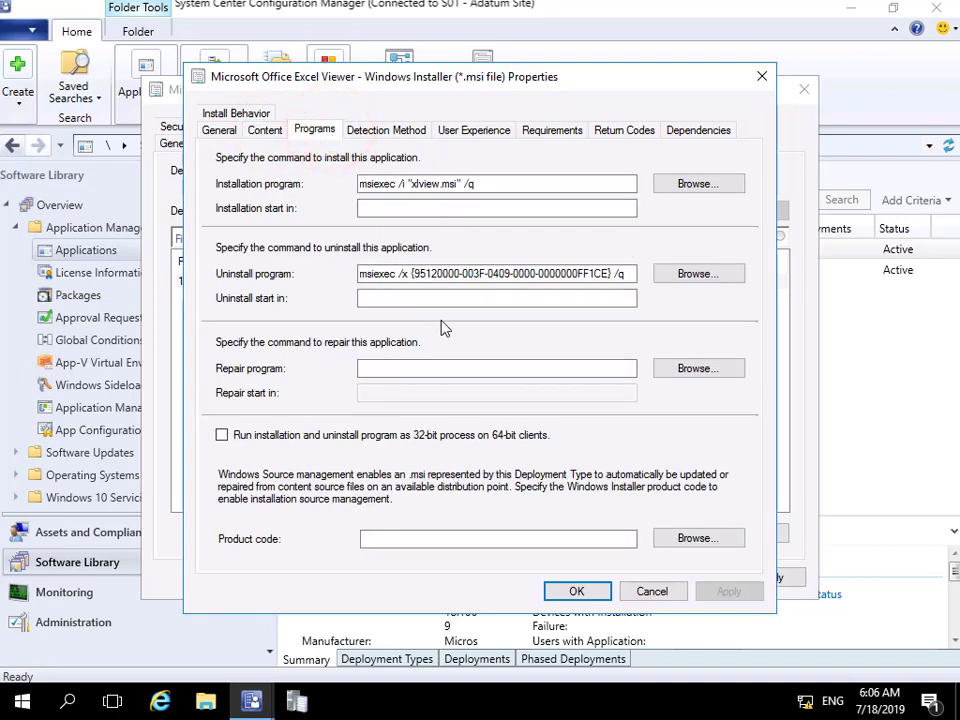
click(385, 130)
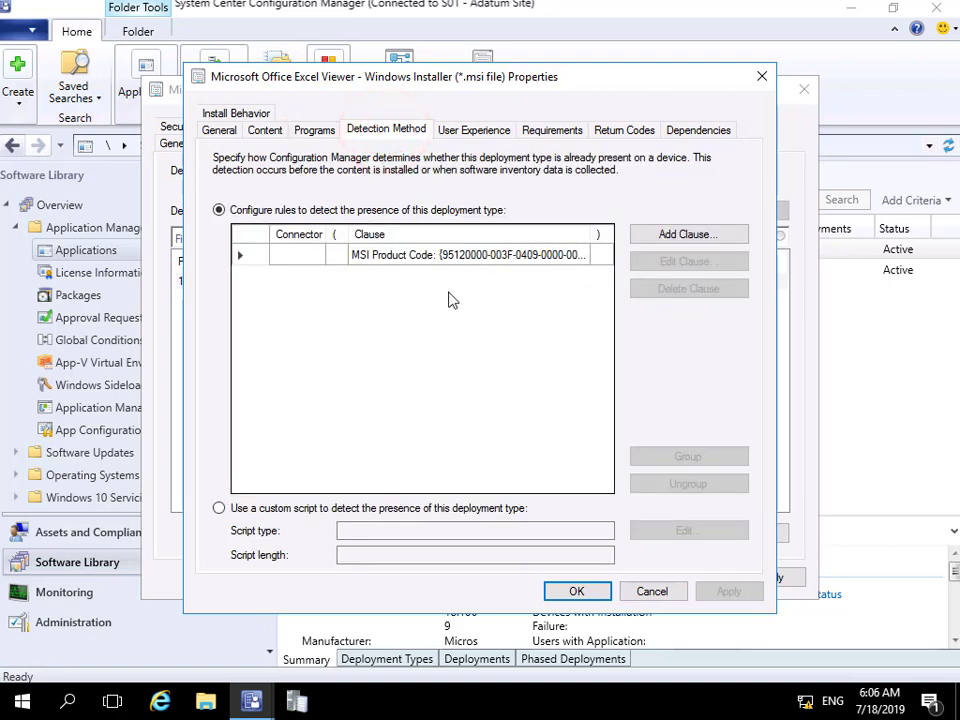
- Examine the available logon requirement and installation program visibility options in the deployment type's user experience settings
click(466, 132)
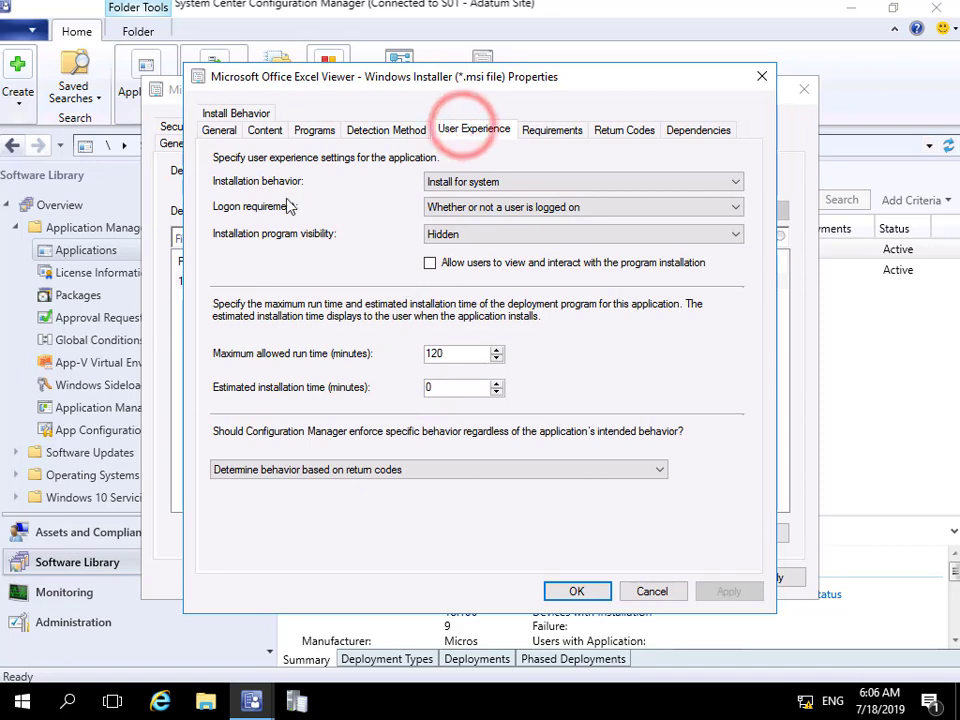
click(508, 209)
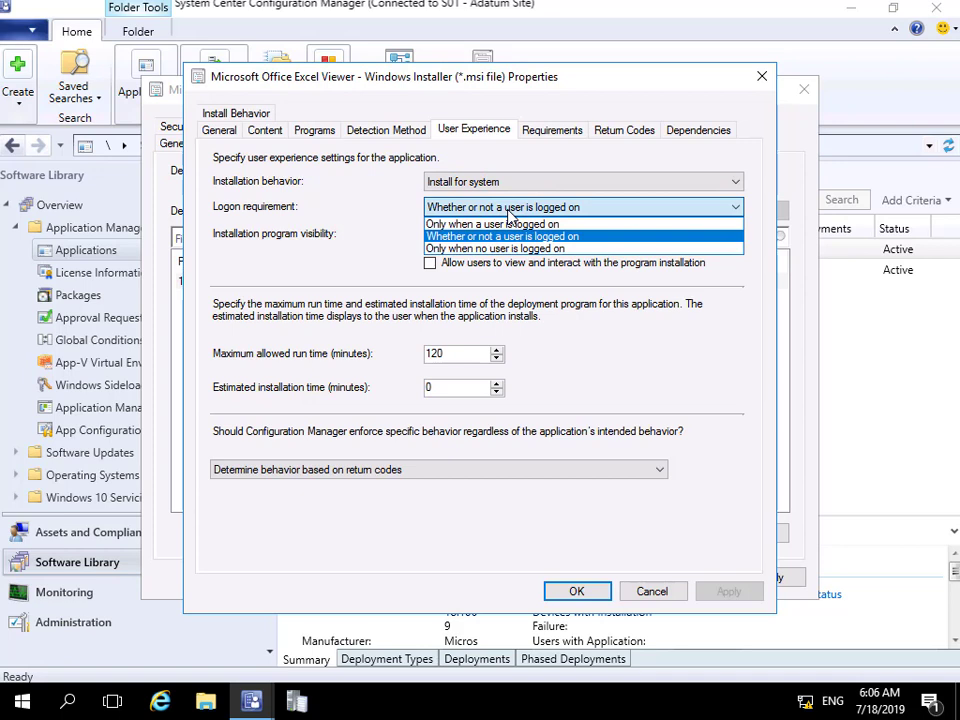
click(507, 209)
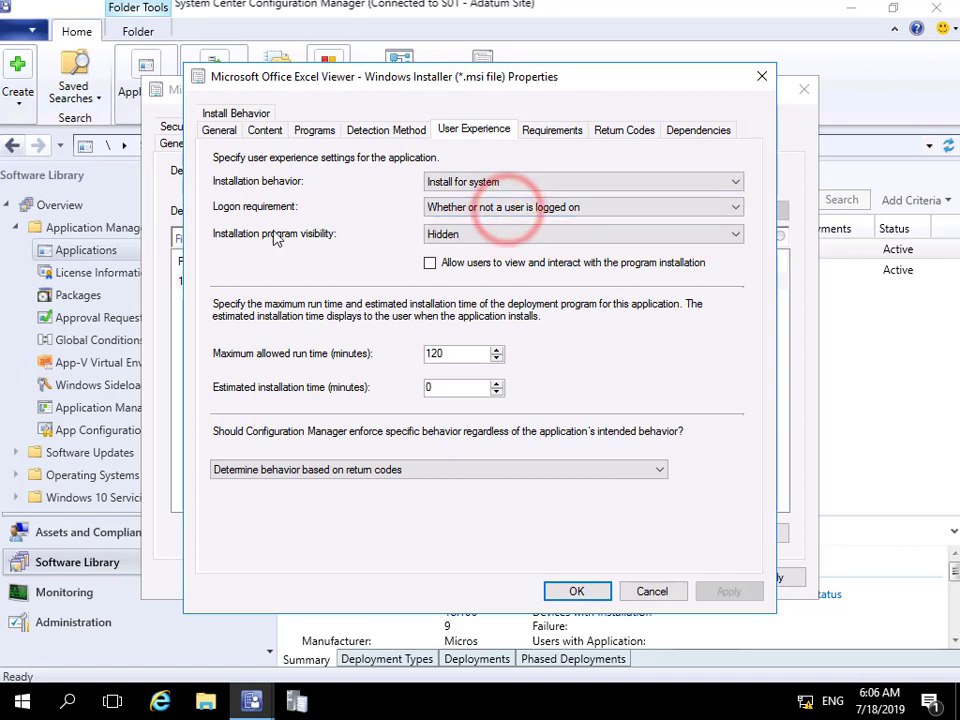
click(484, 240)
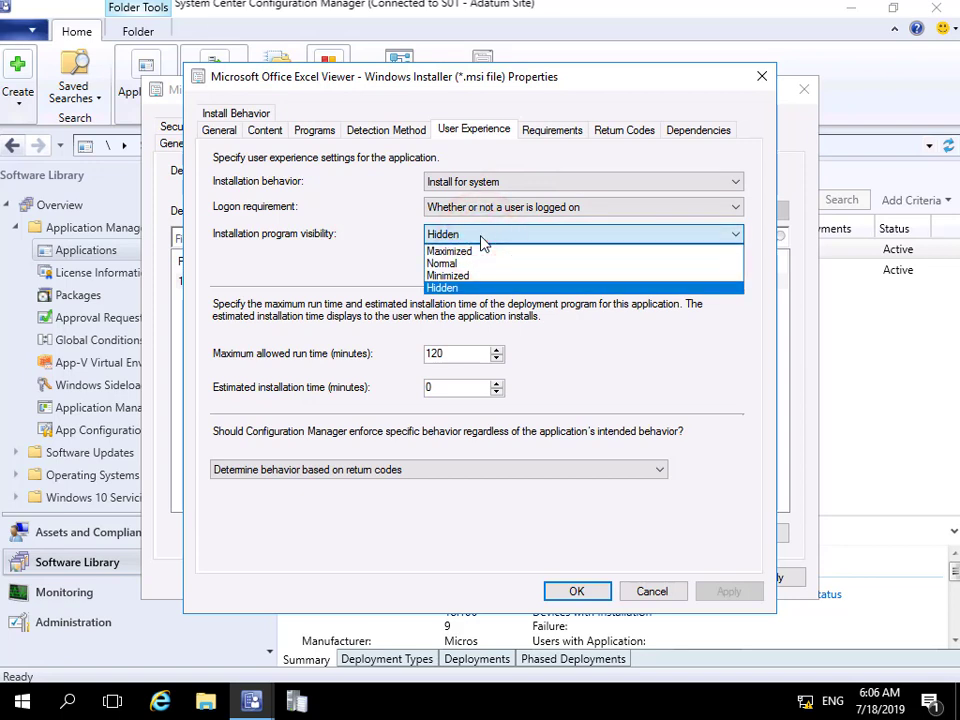
click(481, 238)
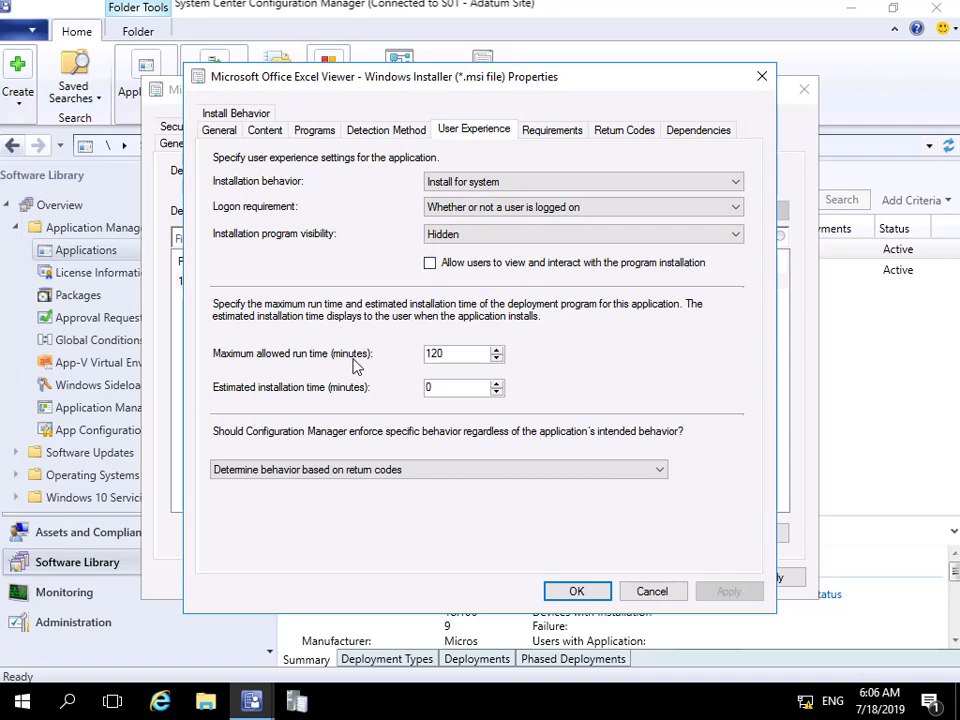
- Set both the maximum allowed run time and the estimated installation time to 30 minutes
double_click(450, 355)
text(30)
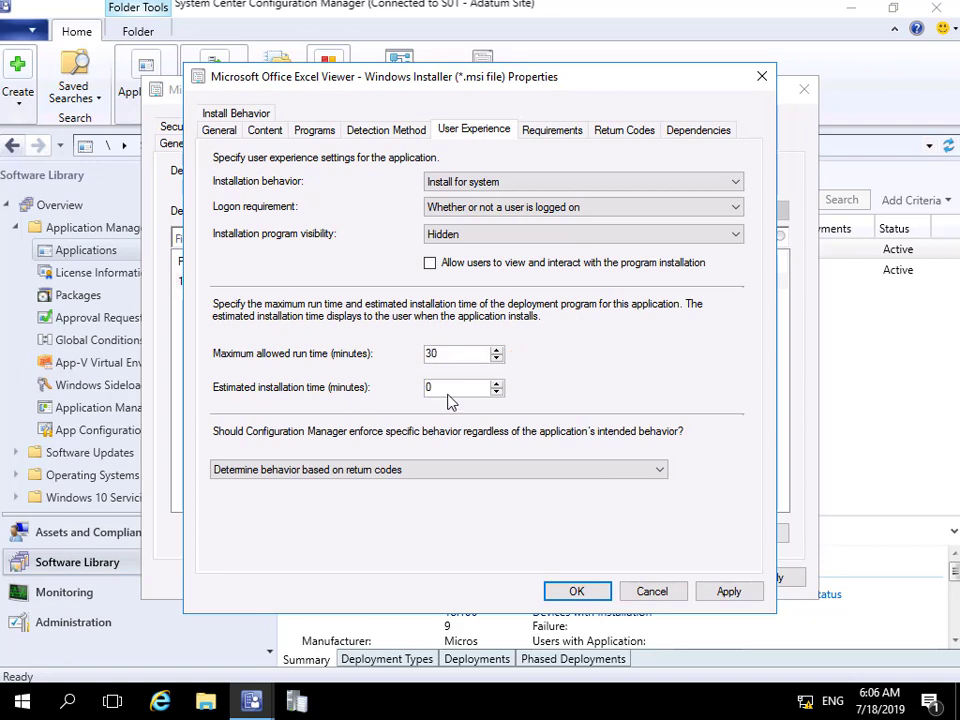
double_click(424, 391)
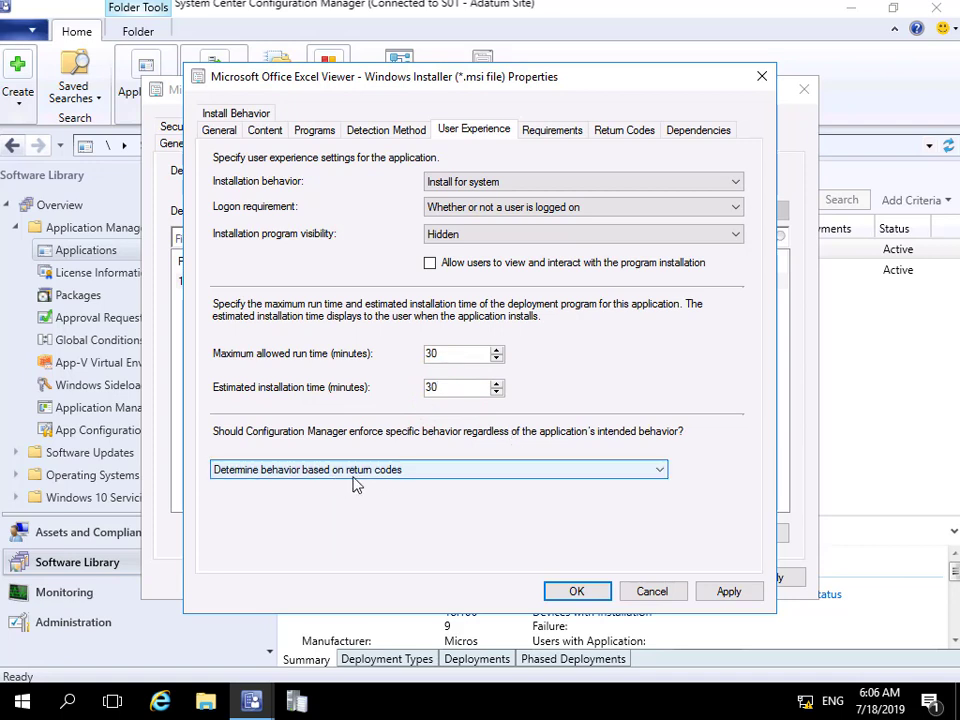
- Add a device requirement to the deployment type for total physical memory greater than or equal to 1024 MB
click(612, 133)
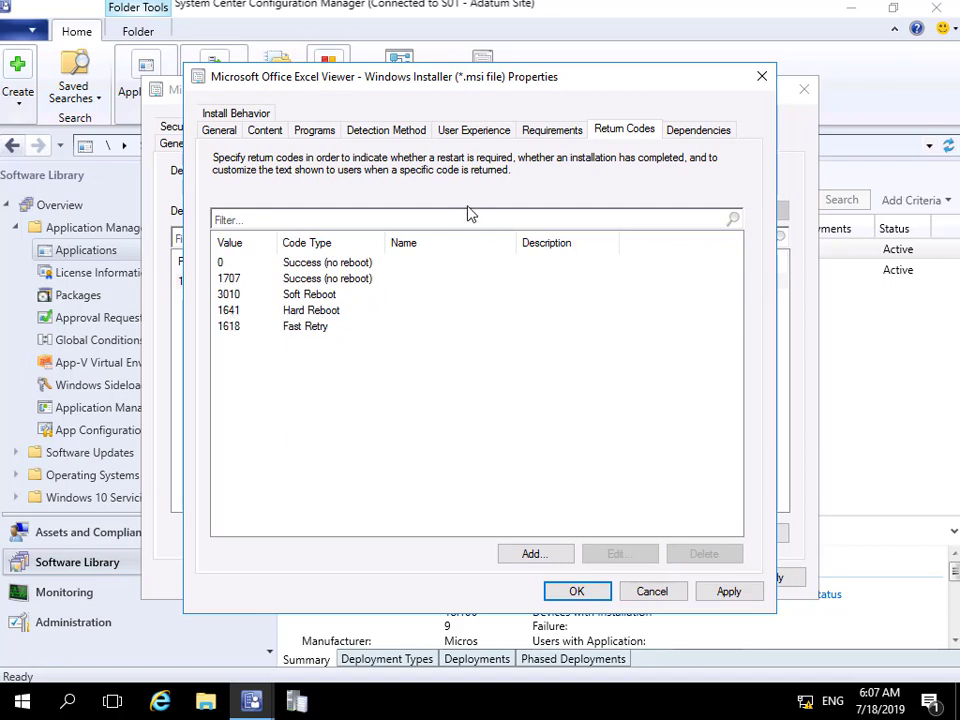
click(552, 130)
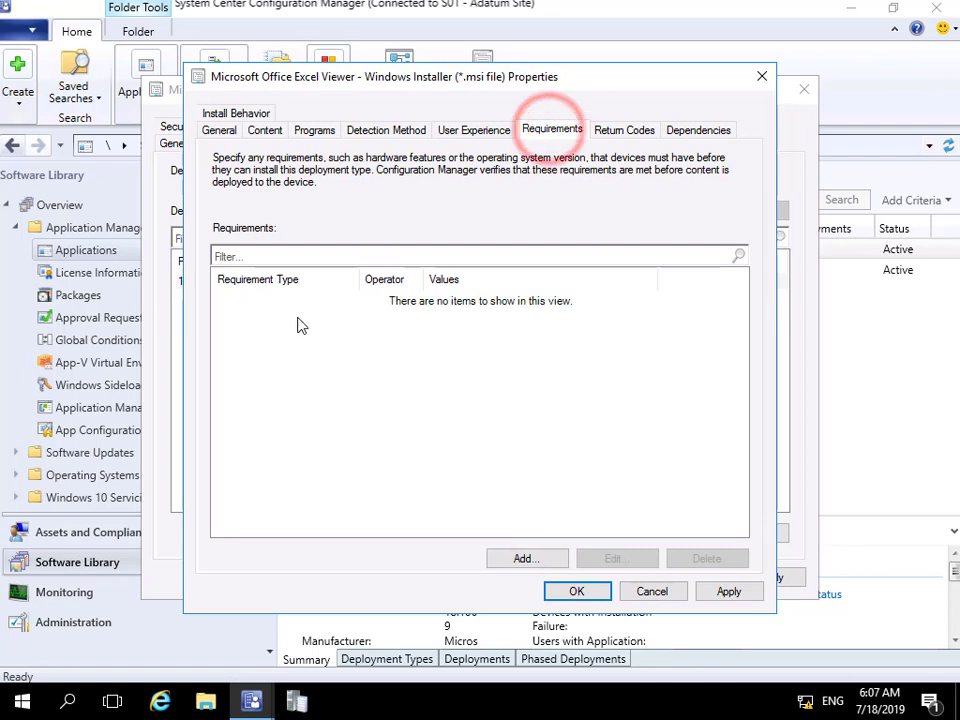
click(538, 559)
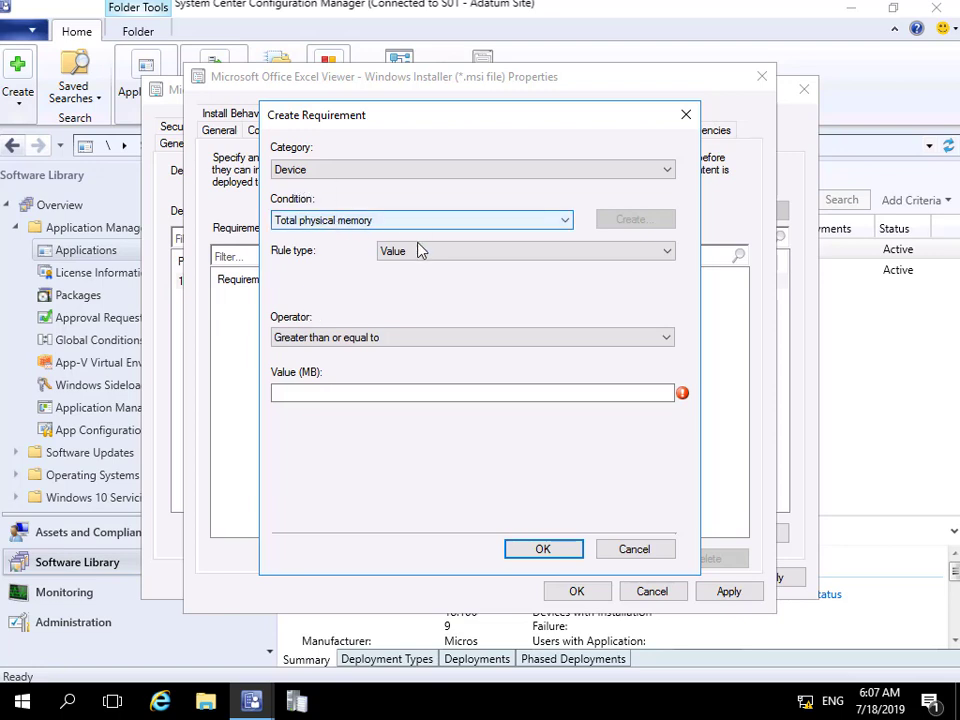
click(371, 394)
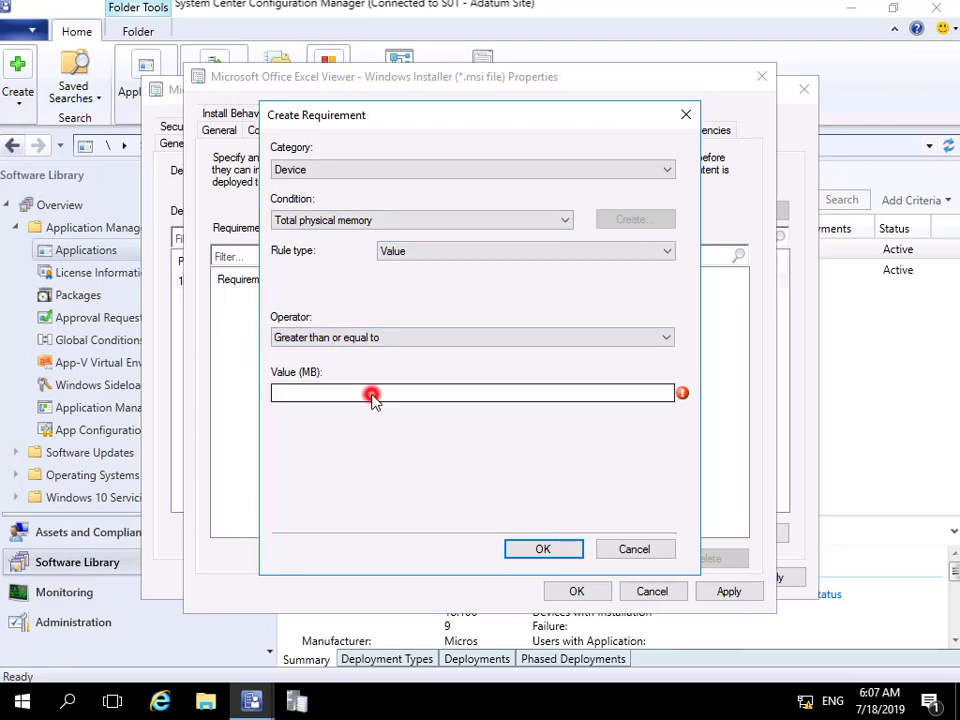
text(1024)
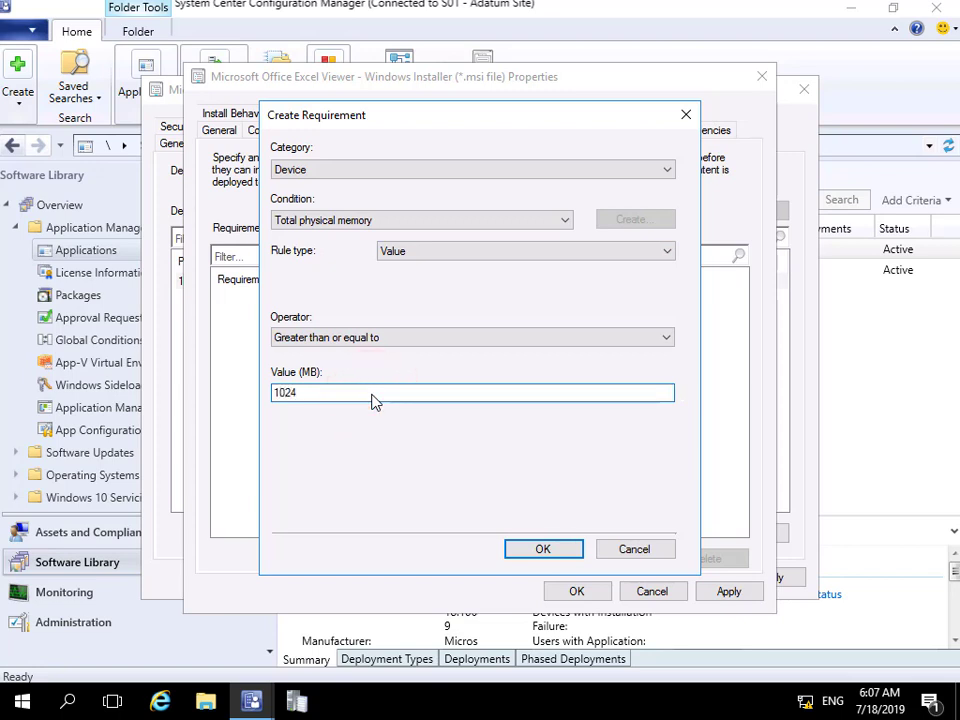
click(542, 549)
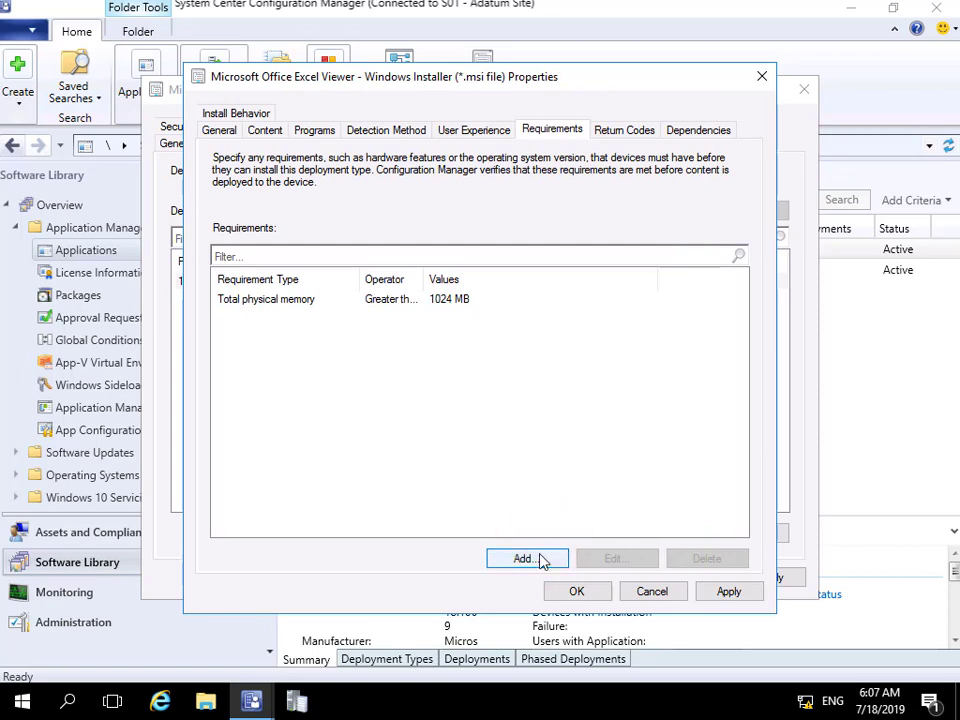
- Add a user requirement to the deployment type that Primary device equals True
click(539, 558)
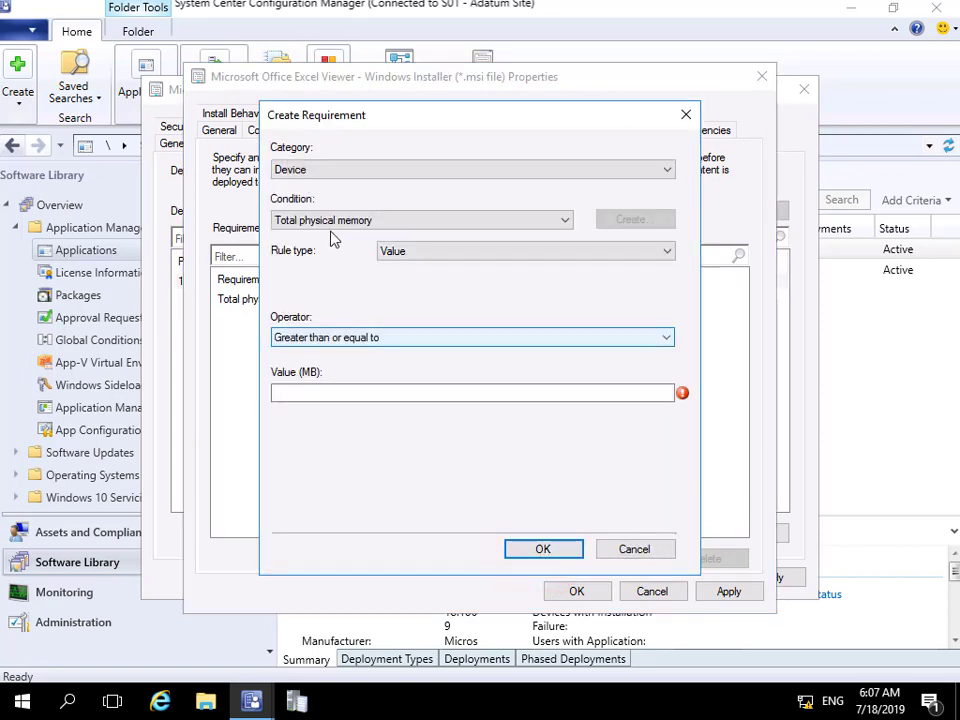
click(322, 169)
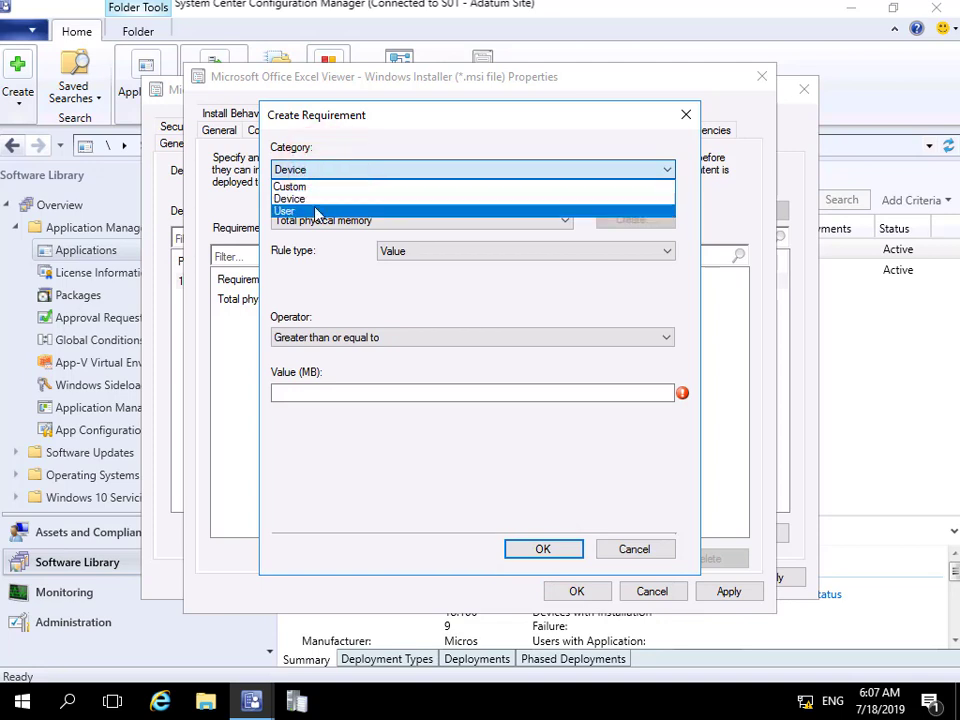
click(316, 212)
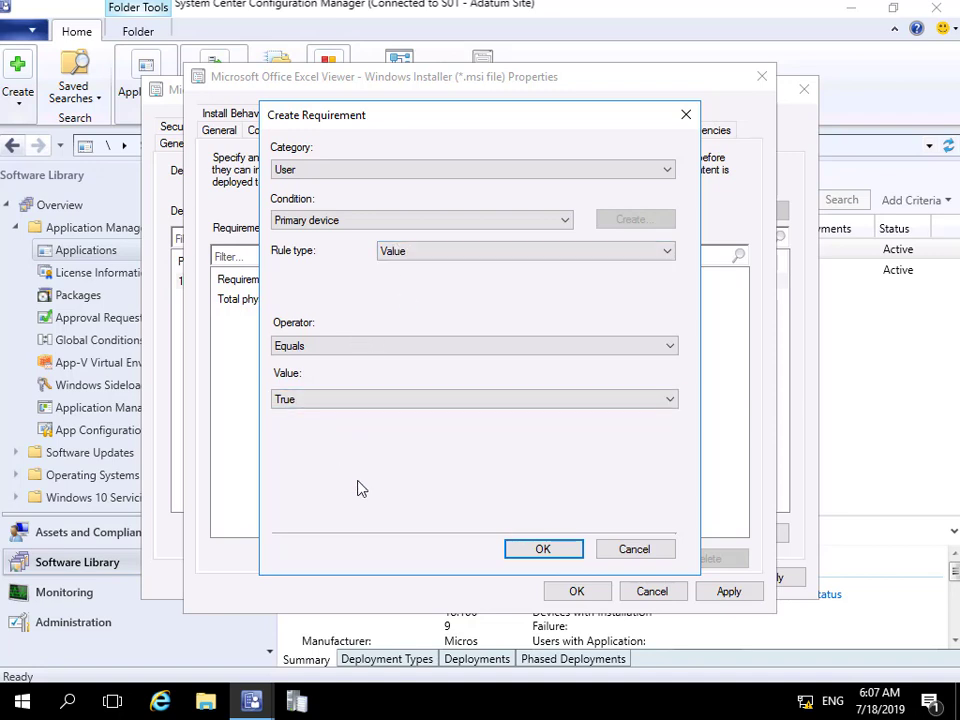
click(545, 550)
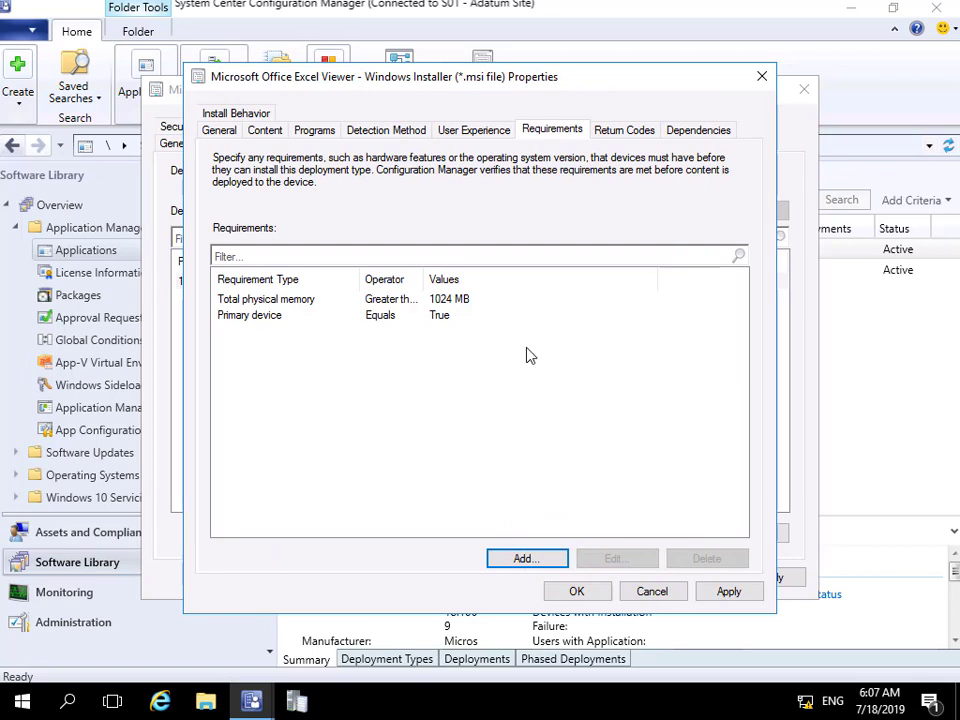
- Review the deployment type's dependencies and install behavior, and save its properties
click(686, 132)
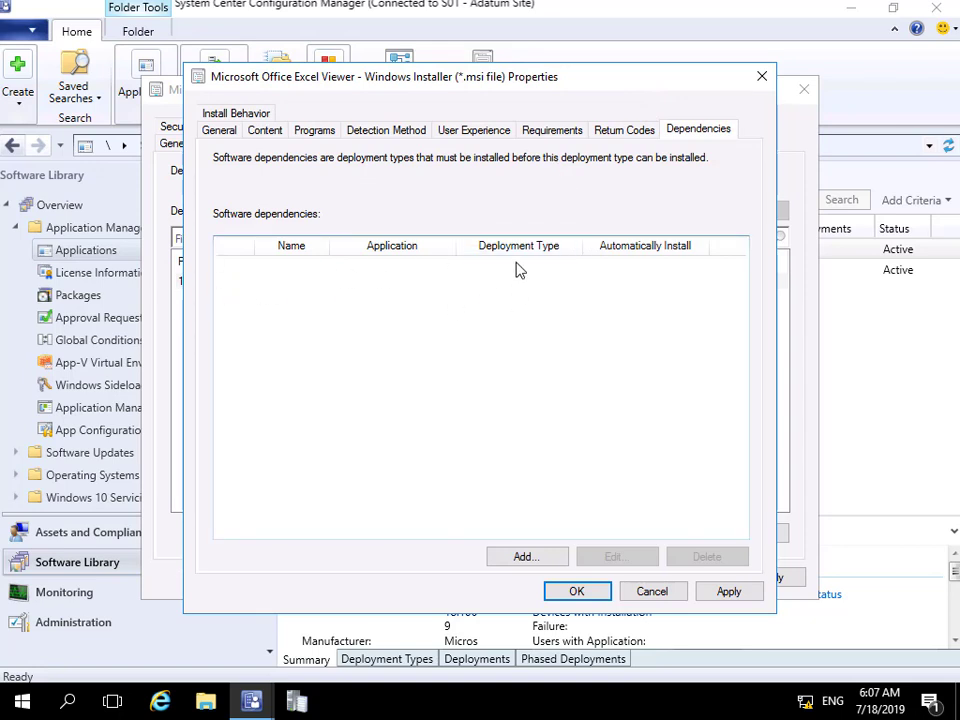
click(229, 114)
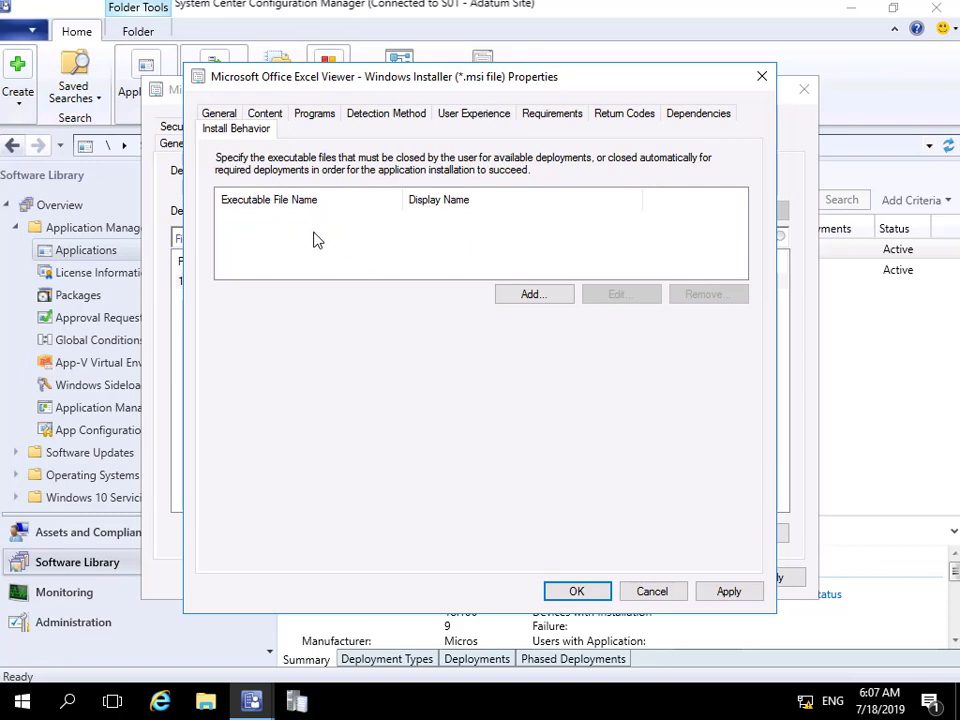
click(600, 595)
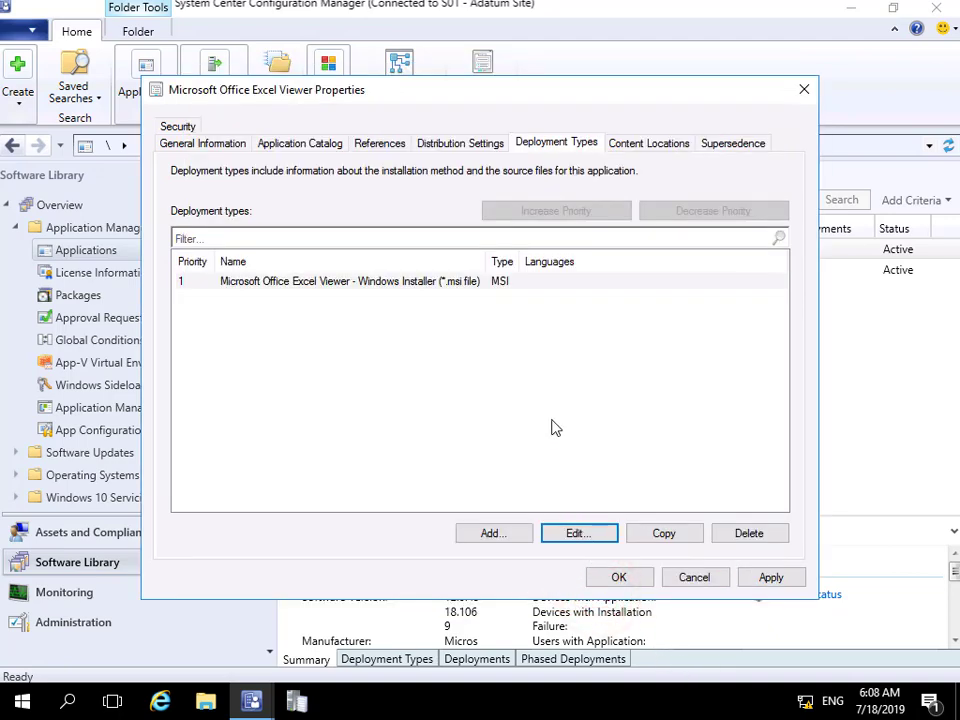
- Review the application's content locations, supersedence and security settings, and save the Microsoft Office Excel Viewer properties
click(634, 148)
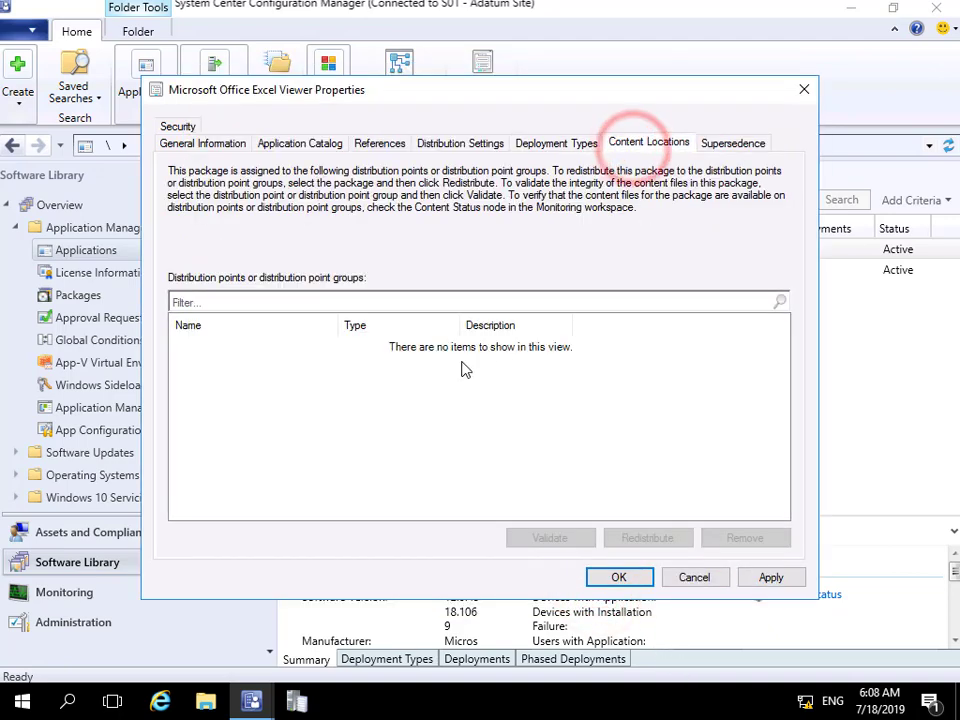
click(742, 142)
click(175, 125)
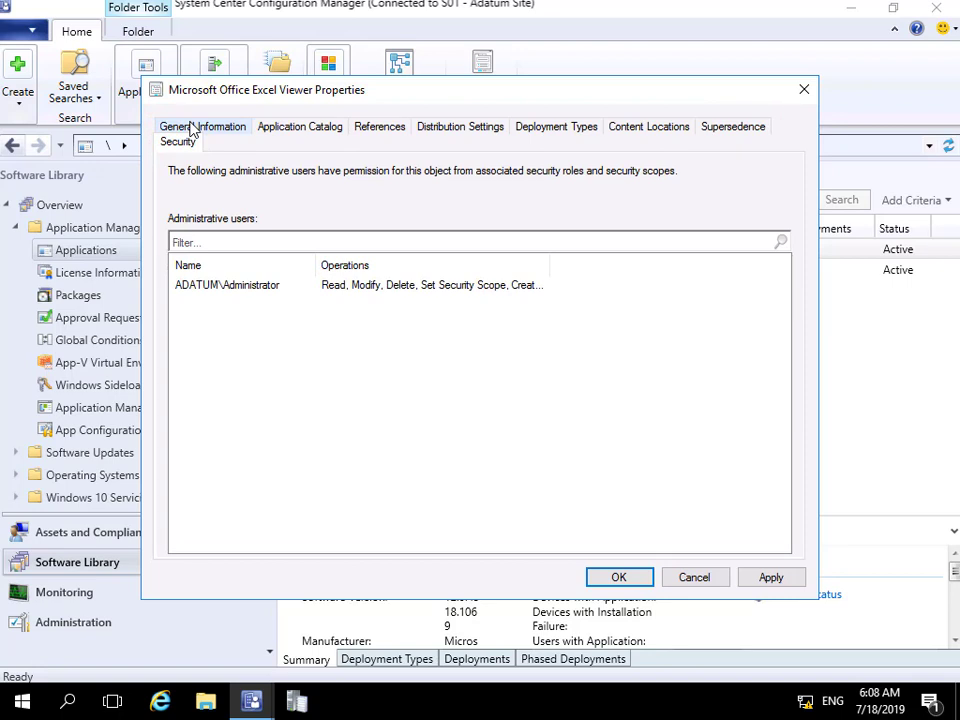
click(608, 577)
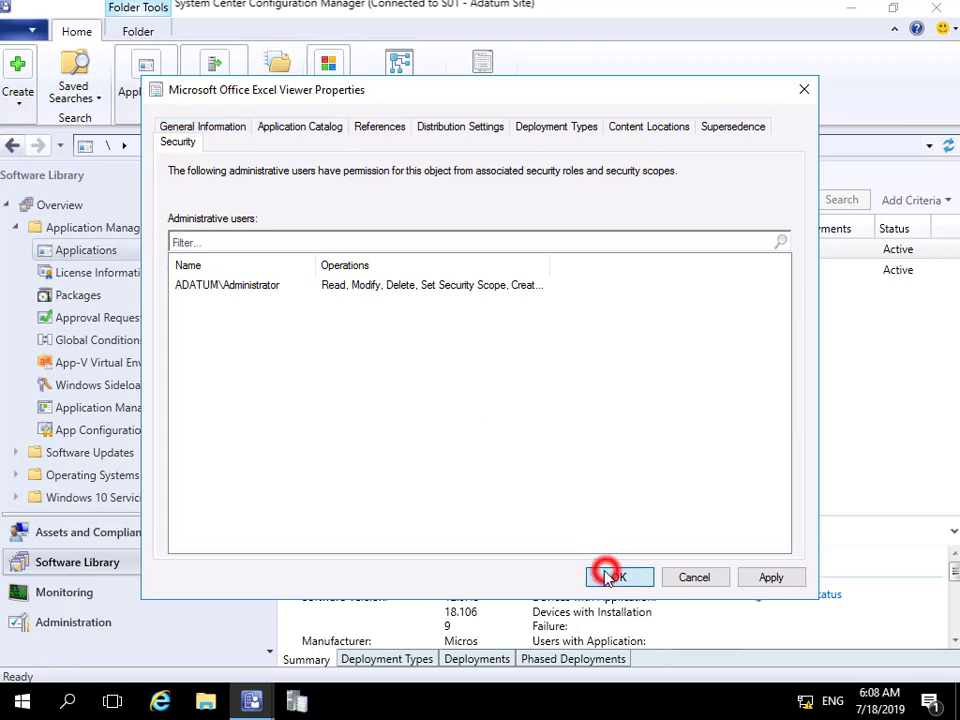